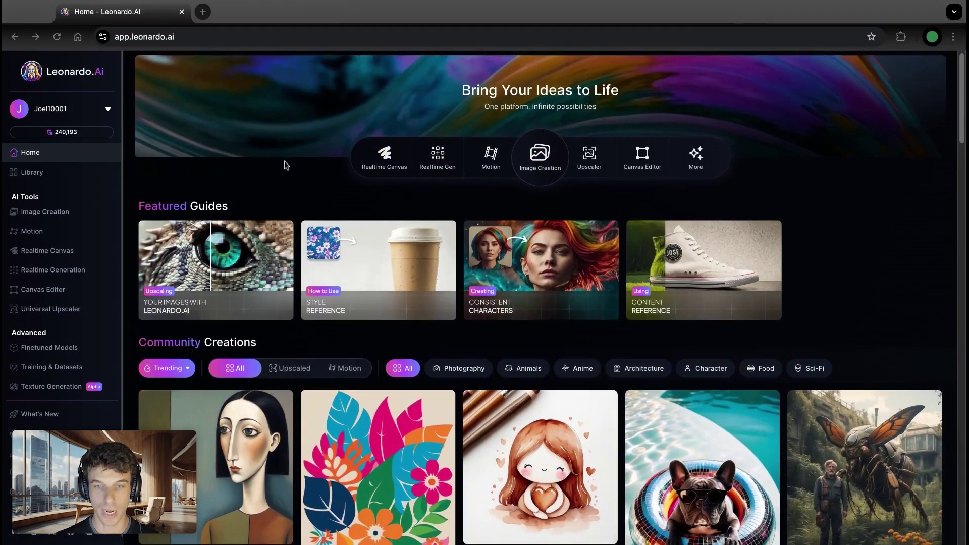
Step: In Realtime Canvas, generate a 'lighthouse' image and place it on the drawing canvas
{"action": "left_click", "coordinate": [382, 159]}
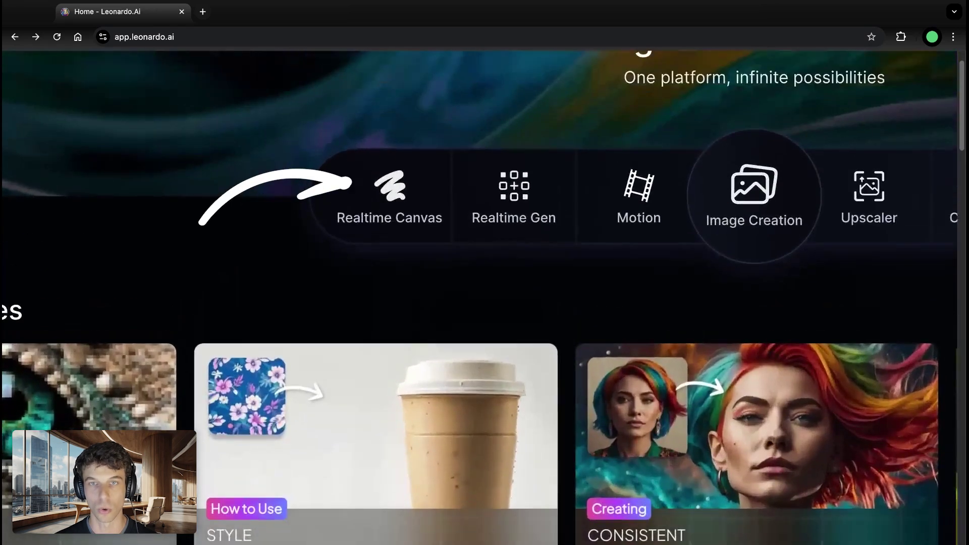
{"action": "left_click", "coordinate": [372, 197]}
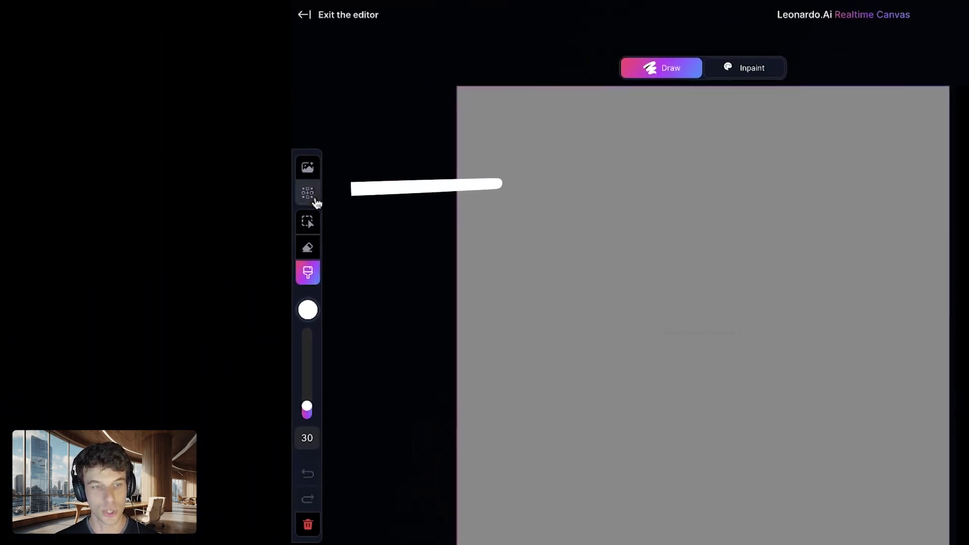
{"action": "left_click", "coordinate": [308, 193]}
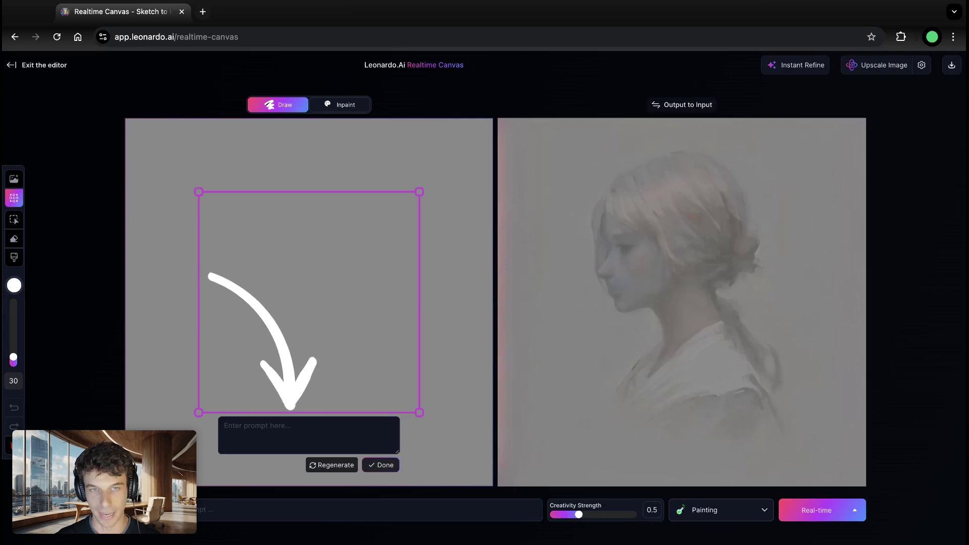
{"action": "type", "text": "lighthouse"}
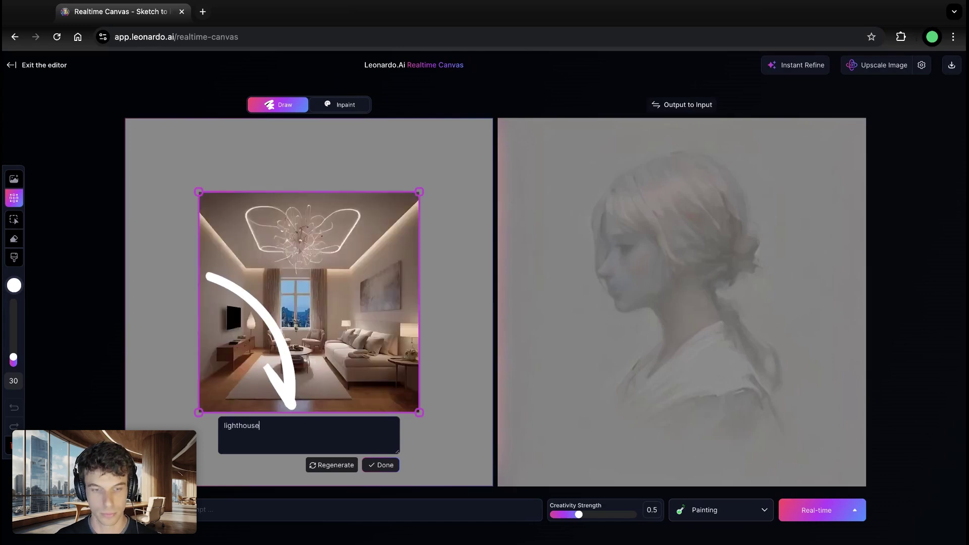
{"action": "left_click", "coordinate": [322, 466]}
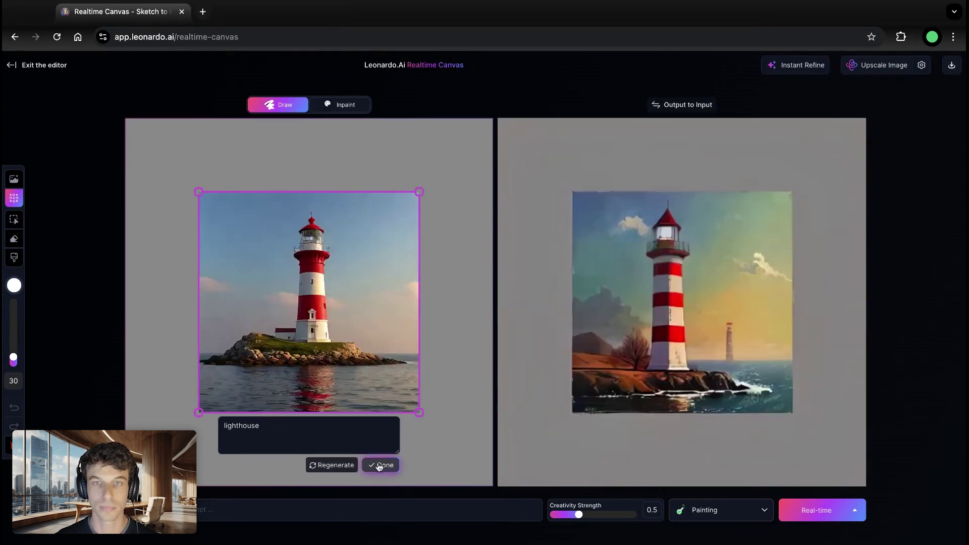
{"action": "left_click", "coordinate": [380, 466]}
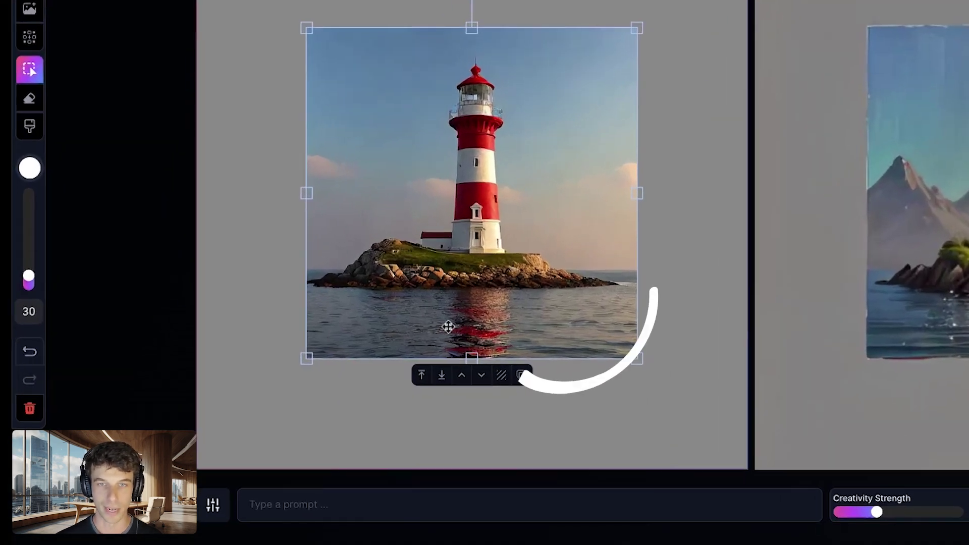
Step: Remove the lighthouse image's background and set the prompt to 'lighthouse next to a mountain'
{"action": "left_click", "coordinate": [501, 375]}
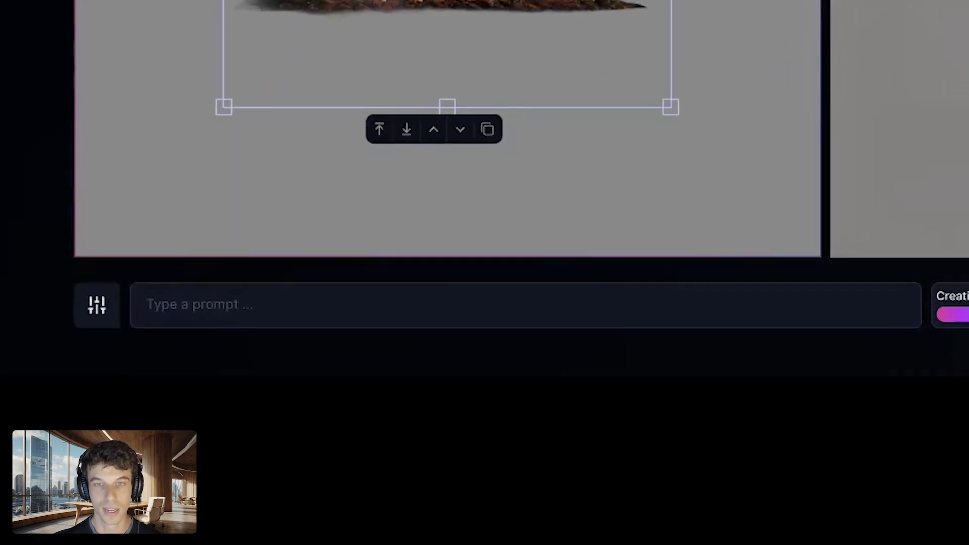
{"action": "left_click", "coordinate": [216, 306]}
{"action": "type", "text": "lightho"}
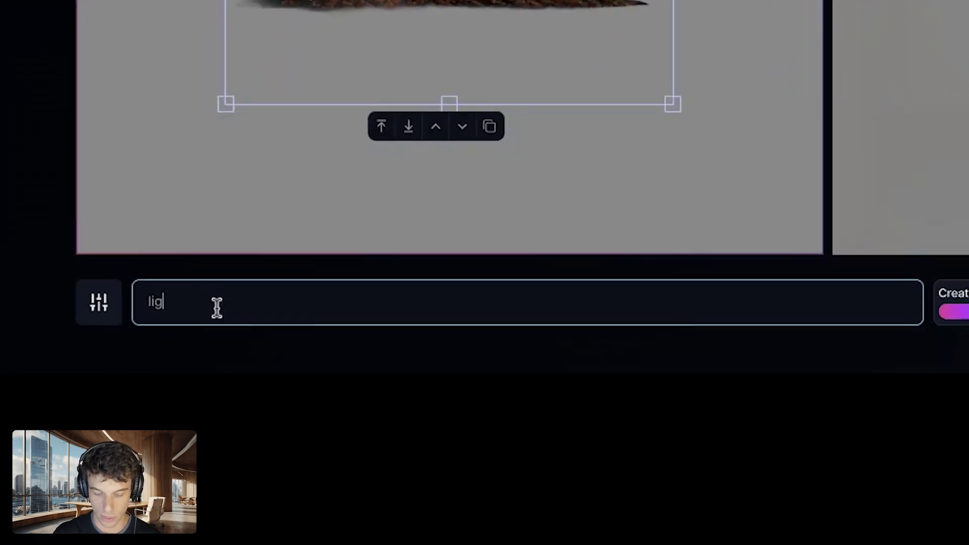
{"action": "type", "text": "use next to a mountain"}
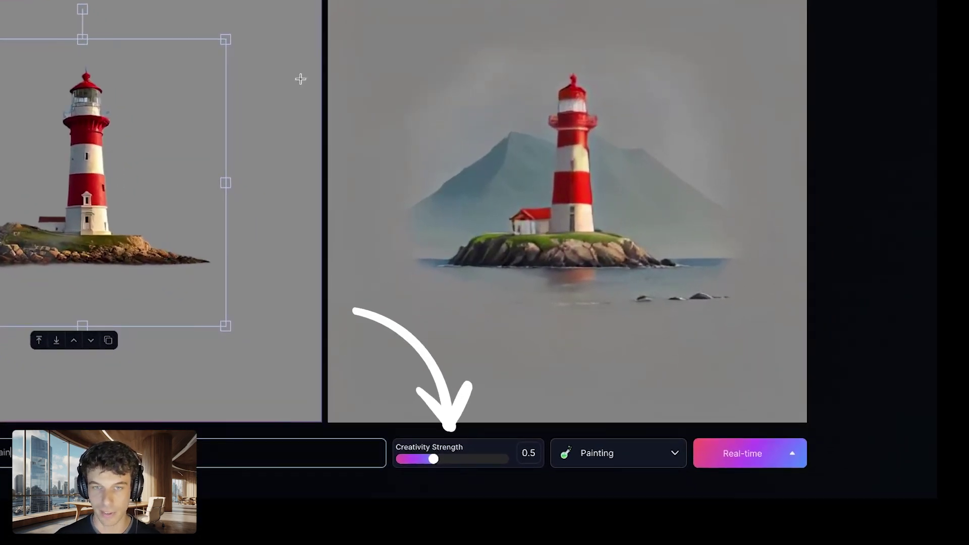
Step: Raise Creativity Strength to 0.6 and switch the output style to Cinematic
{"action": "left_click", "coordinate": [419, 445]}
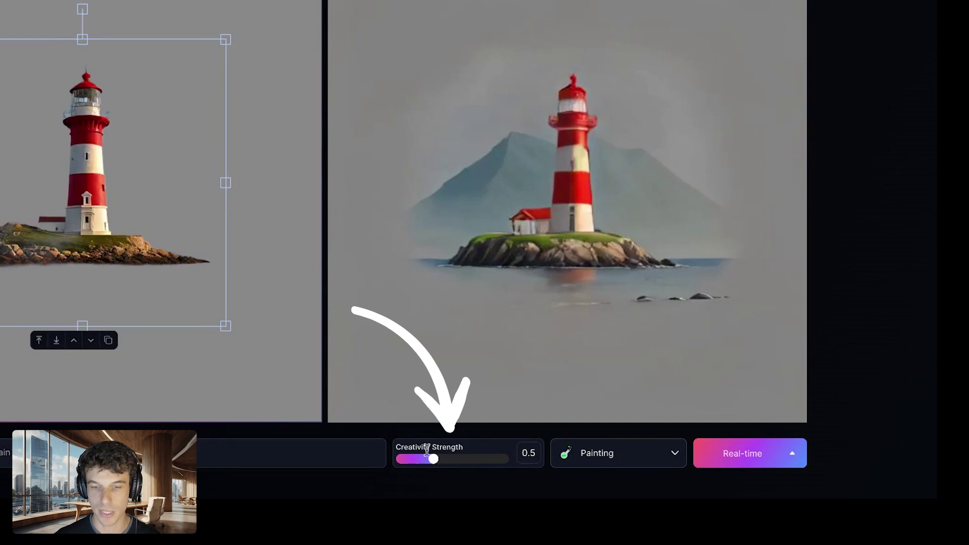
{"action": "mouse_move", "coordinate": [435, 460]}
{"action": "left_mouse_down"}
{"action": "mouse_move", "coordinate": [475, 459]}
{"action": "mouse_move", "coordinate": [452, 459]}
{"action": "left_mouse_up"}
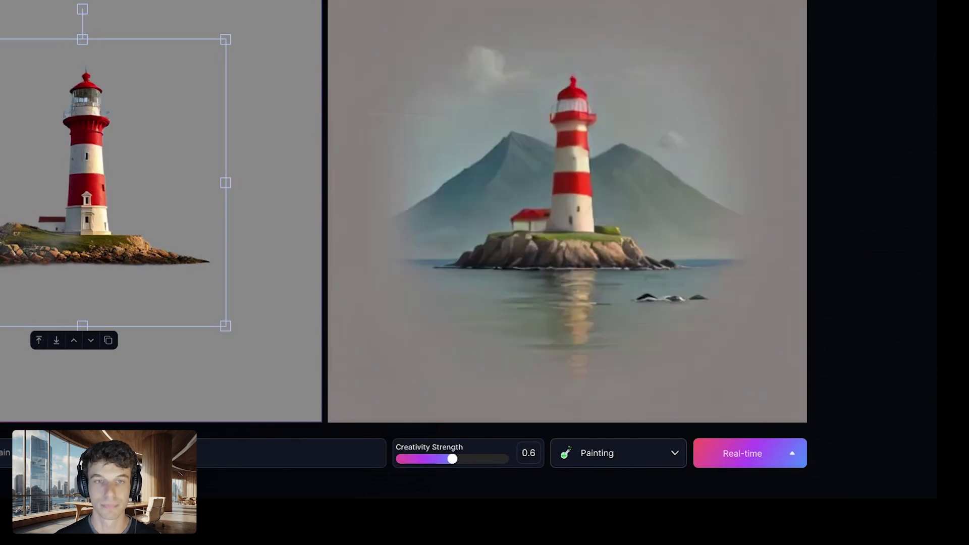
{"action": "left_click", "coordinate": [612, 454]}
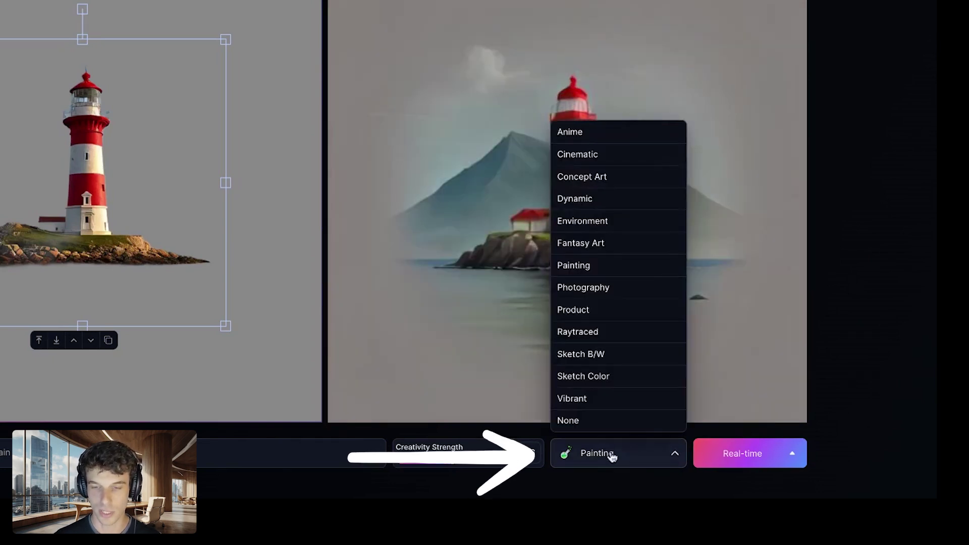
{"action": "left_click", "coordinate": [585, 156]}
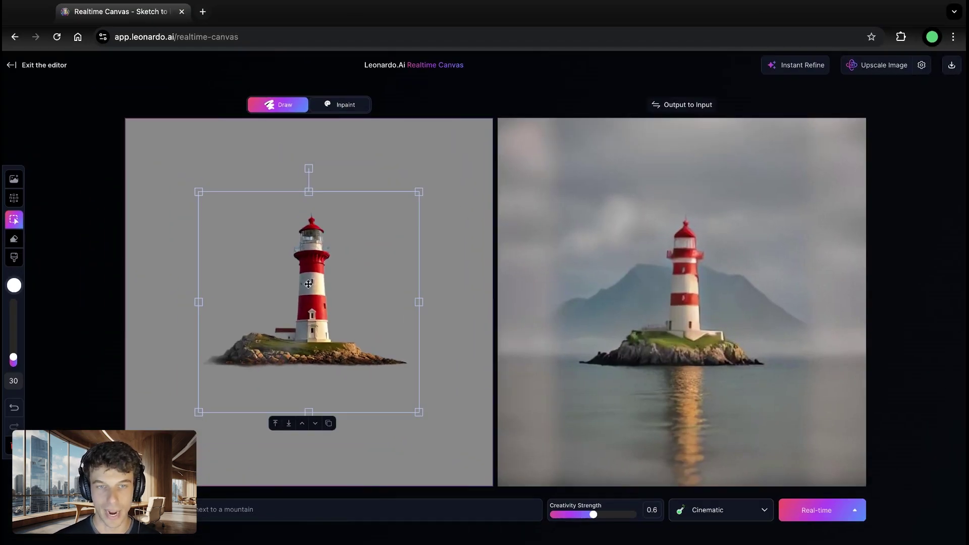
Step: Drag the cut-out lighthouse toward the lower-left of the canvas, then deselect it
{"action": "left_click_drag", "start_coordinate": [308, 284], "coordinate": [219, 398]}
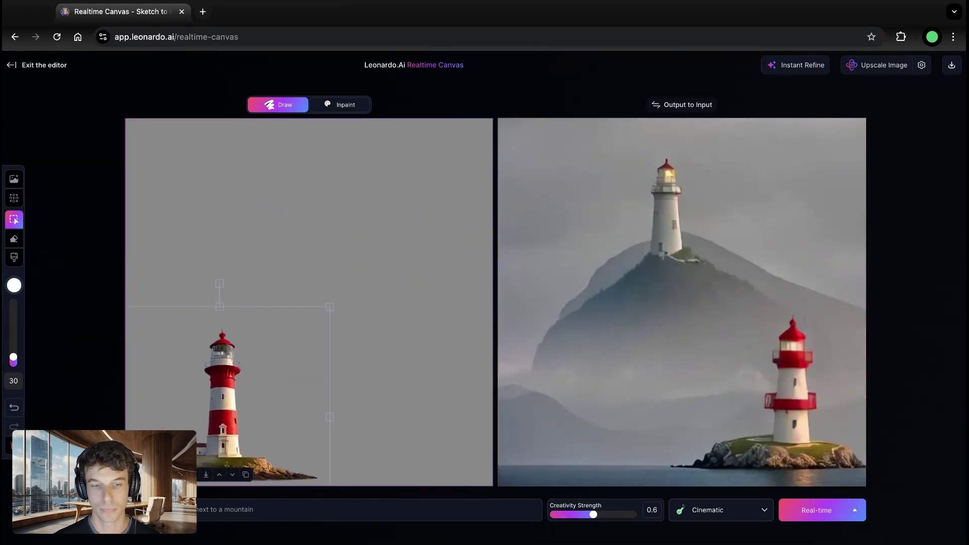
{"action": "left_click_drag", "start_coordinate": [339, 304], "coordinate": [382, 251]}
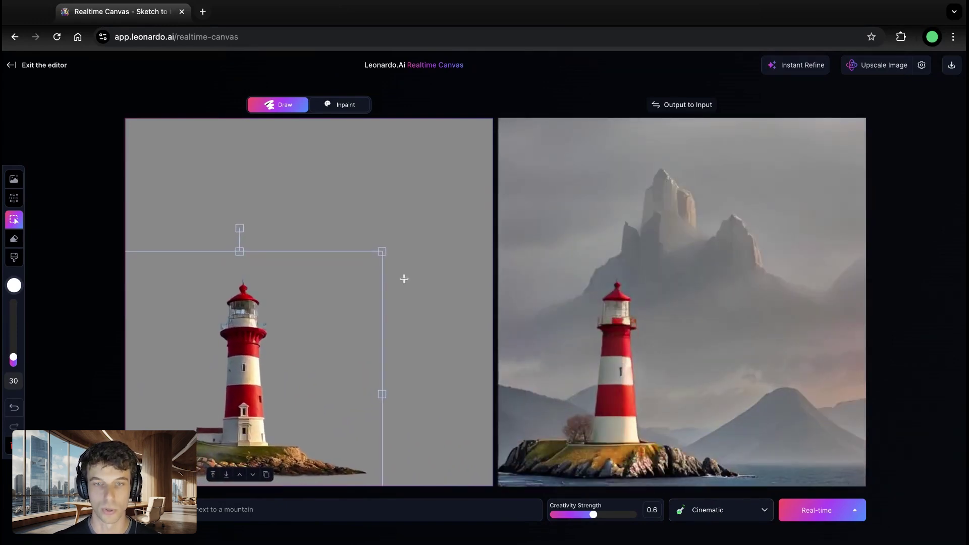
{"action": "left_click", "coordinate": [303, 268]}
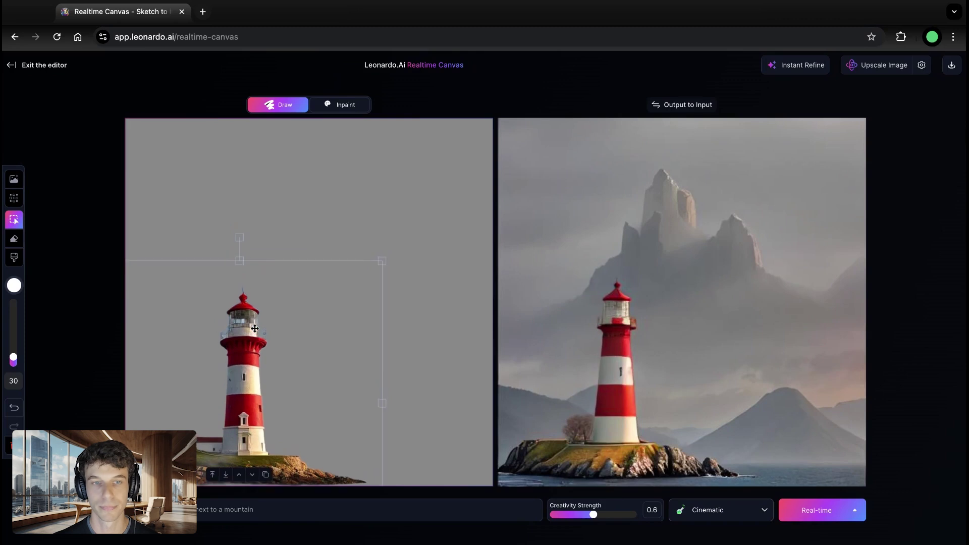
Step: Paint a solid #007B08 green hill right of the lighthouse and insert ', storm and cyclone,' after 'lighthouse'
{"action": "left_click", "coordinate": [14, 285]}
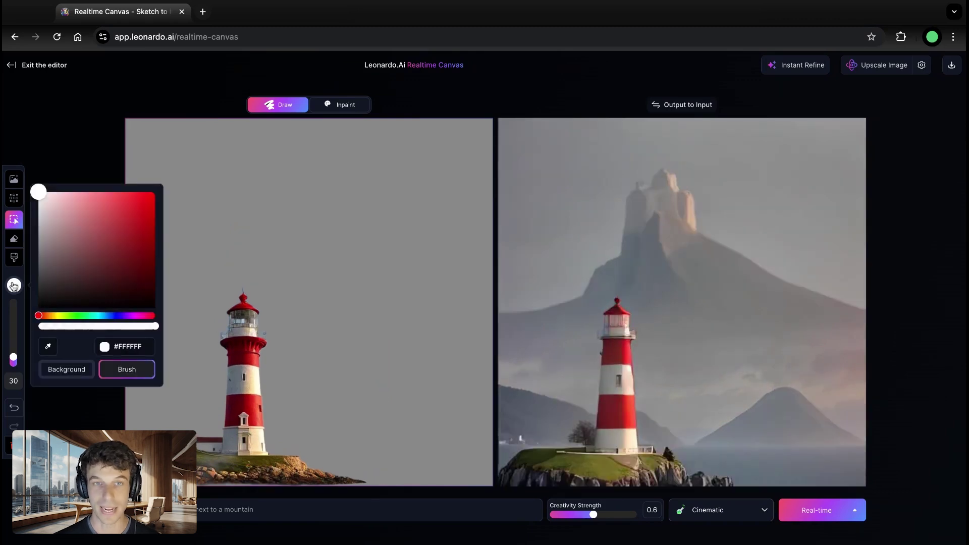
{"action": "left_click", "coordinate": [78, 316]}
{"action": "left_click_drag", "start_coordinate": [119, 261], "coordinate": [155, 252]}
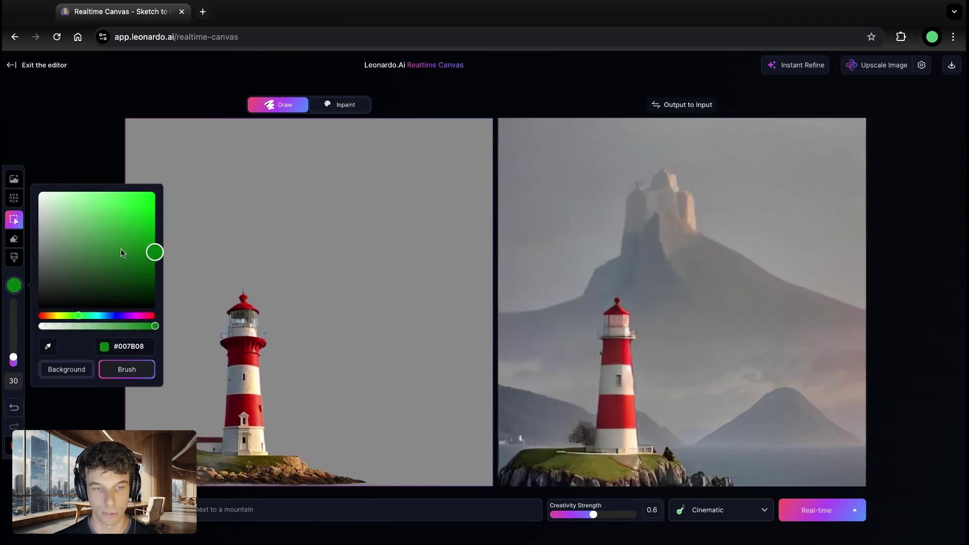
{"action": "left_click", "coordinate": [481, 324]}
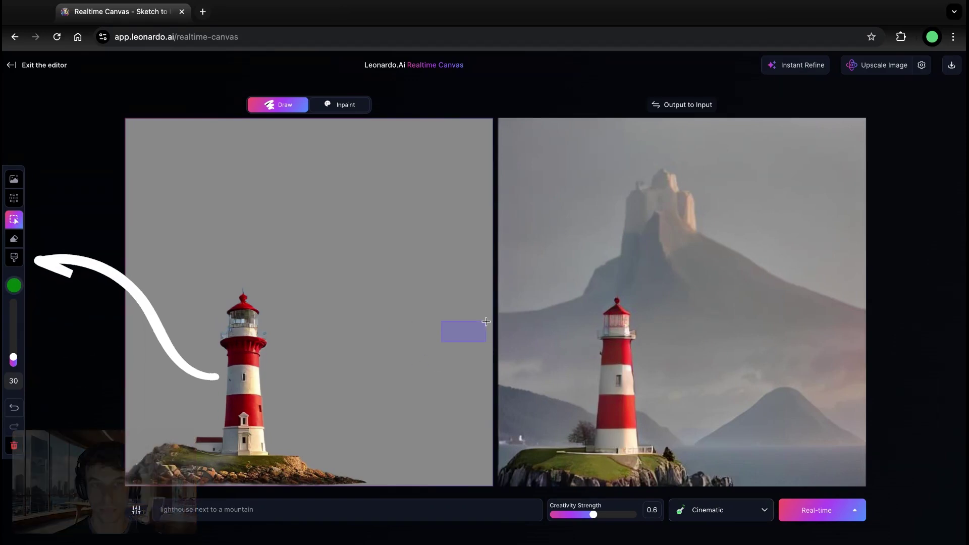
{"action": "left_click", "coordinate": [14, 258]}
{"action": "mouse_move", "coordinate": [485, 277]}
{"action": "left_mouse_down"}
{"action": "mouse_move", "coordinate": [313, 472]}
{"action": "mouse_move", "coordinate": [462, 272]}
{"action": "mouse_move", "coordinate": [470, 454]}
{"action": "left_mouse_up"}
{"action": "mouse_move", "coordinate": [393, 444]}
{"action": "left_mouse_down"}
{"action": "mouse_move", "coordinate": [444, 368]}
{"action": "mouse_move", "coordinate": [454, 444]}
{"action": "mouse_move", "coordinate": [434, 475]}
{"action": "mouse_move", "coordinate": [474, 484]}
{"action": "left_mouse_up"}
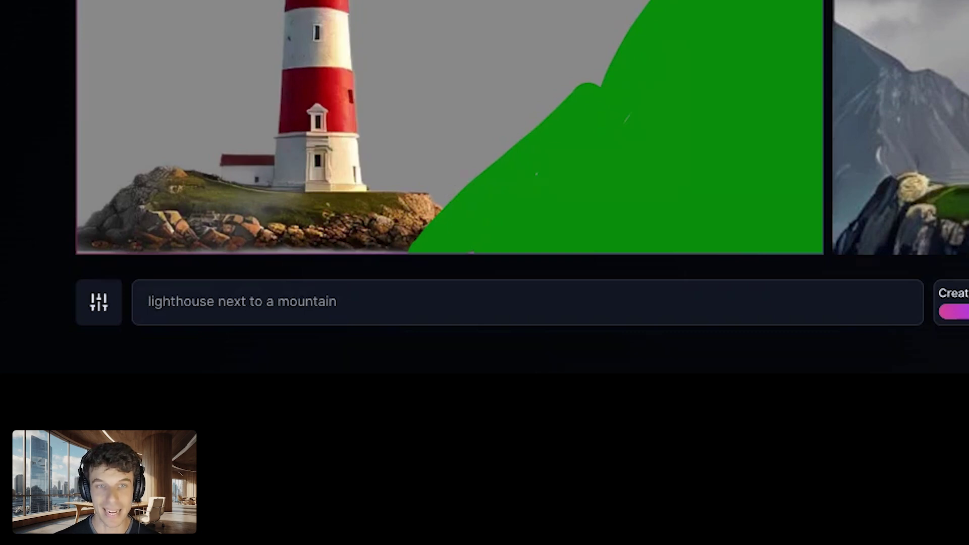
{"action": "left_click", "coordinate": [214, 303]}
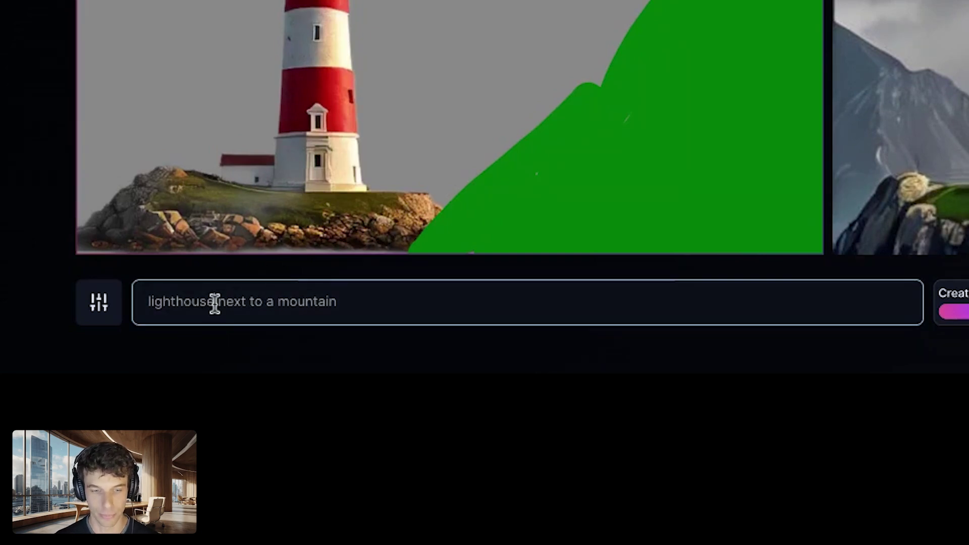
{"action": "type", "text": ", storm and cyc"}
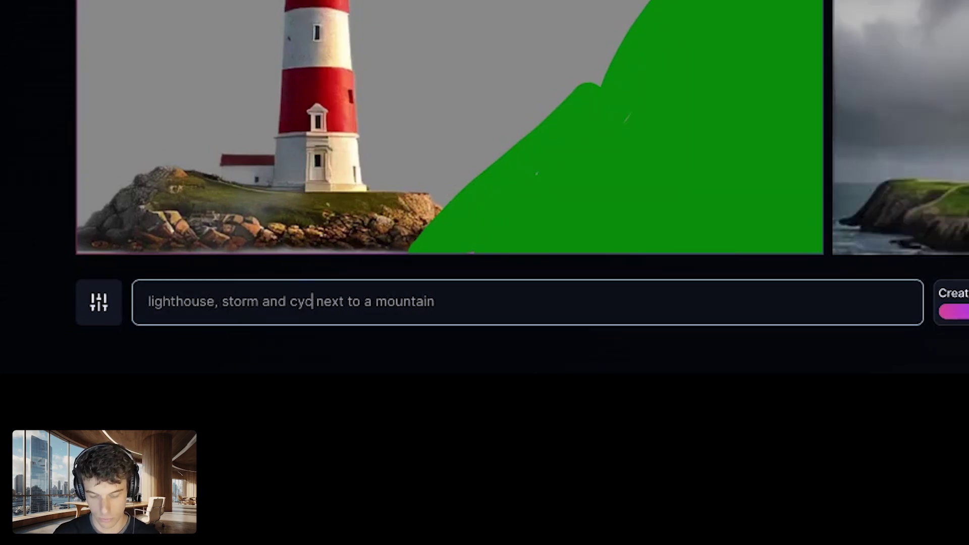
{"action": "type", "text": "lone,"}
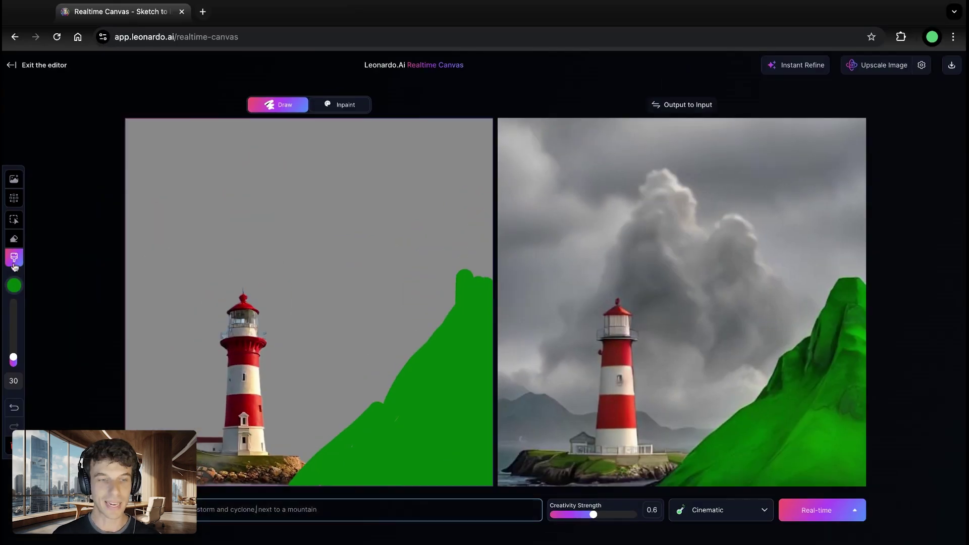
Step: Paint white cyclone loops in the sky beside the lighthouse, redoing the top sweep
{"action": "left_click", "coordinate": [14, 285]}
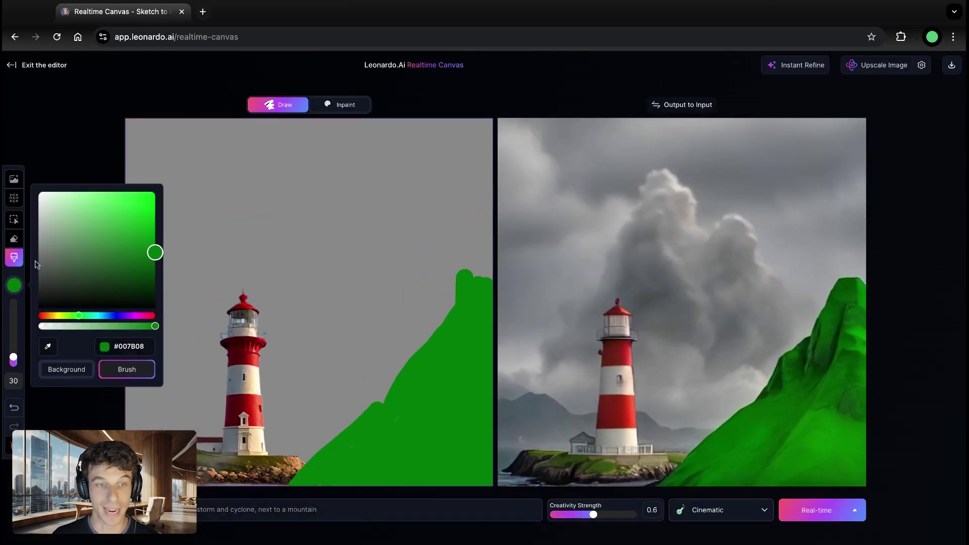
{"action": "left_click", "coordinate": [43, 217]}
{"action": "left_click_drag", "start_coordinate": [44, 217], "coordinate": [40, 194]}
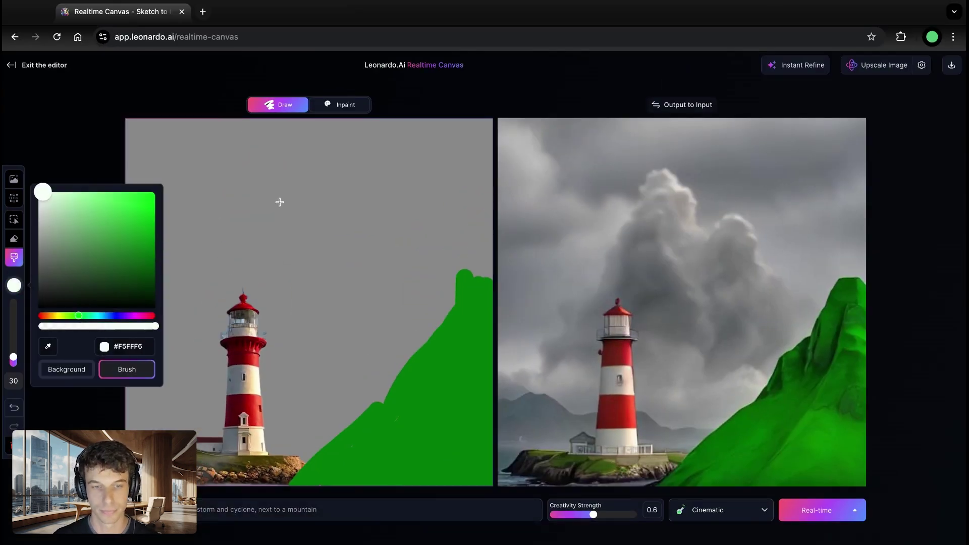
{"action": "mouse_move", "coordinate": [277, 201]}
{"action": "left_mouse_down"}
{"action": "mouse_move", "coordinate": [322, 213]}
{"action": "mouse_move", "coordinate": [318, 348]}
{"action": "mouse_move", "coordinate": [306, 370]}
{"action": "mouse_move", "coordinate": [303, 428]}
{"action": "mouse_move", "coordinate": [354, 212]}
{"action": "mouse_move", "coordinate": [404, 164]}
{"action": "mouse_move", "coordinate": [471, 156]}
{"action": "left_mouse_up"}
{"action": "key", "text": "ctrl+z"}
{"action": "left_click_drag", "start_coordinate": [267, 136], "coordinate": [374, 197]}
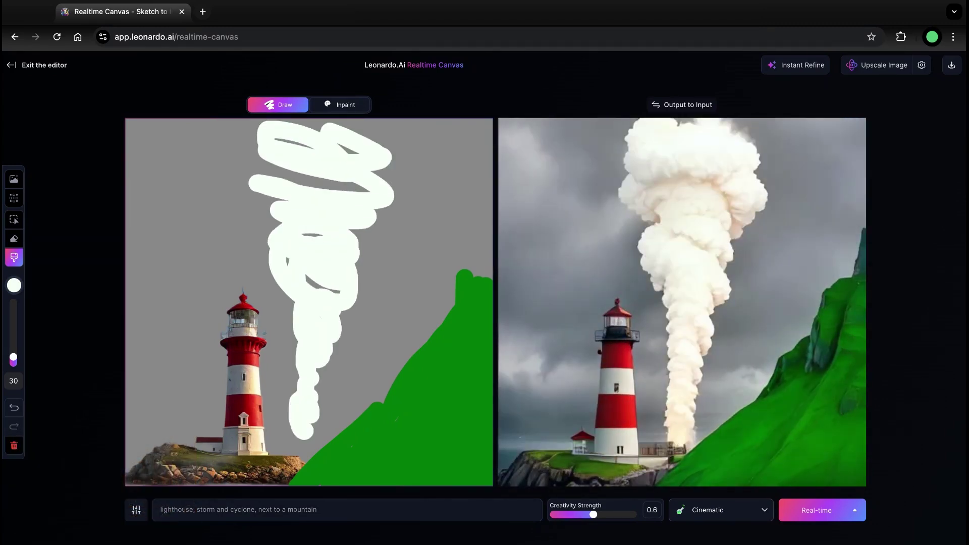
{"action": "left_click_drag", "start_coordinate": [593, 514], "coordinate": [600, 514]}
Step: Edge the hill with a dark green line and add 'and lightning' to the prompt
{"action": "left_click", "coordinate": [15, 285]}
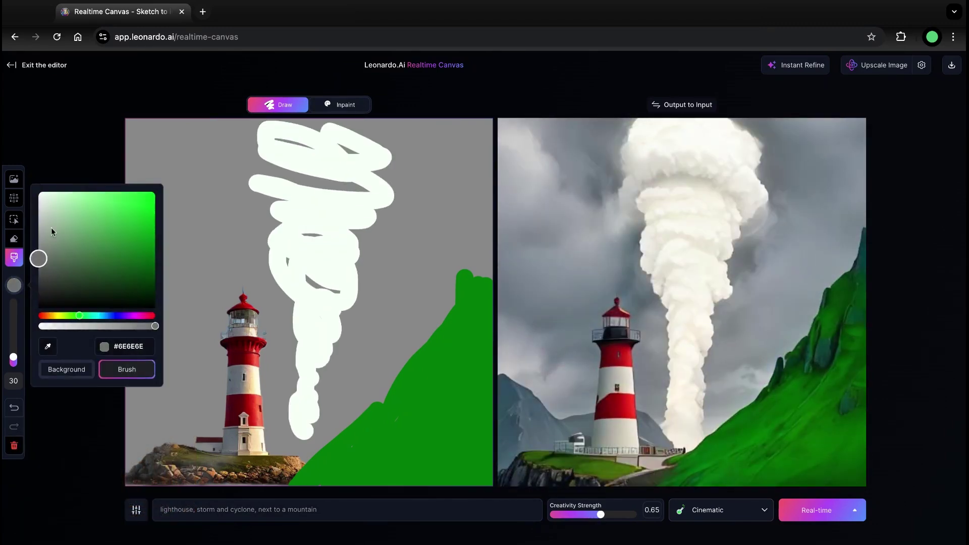
{"action": "left_click_drag", "start_coordinate": [41, 194], "coordinate": [149, 282]}
{"action": "left_click_drag", "start_coordinate": [484, 284], "coordinate": [288, 484]}
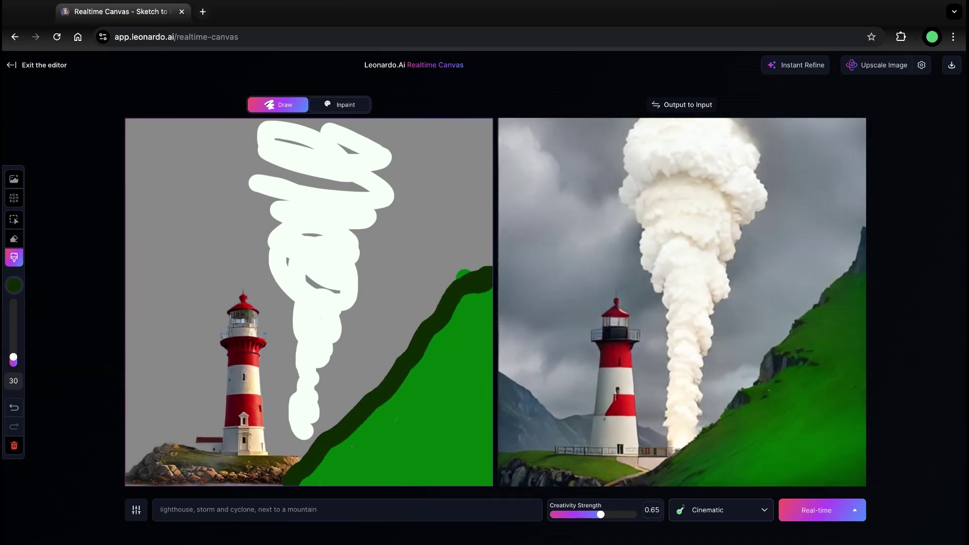
{"action": "left_click", "coordinate": [236, 509]}
{"action": "type", "text": "and lightning"}
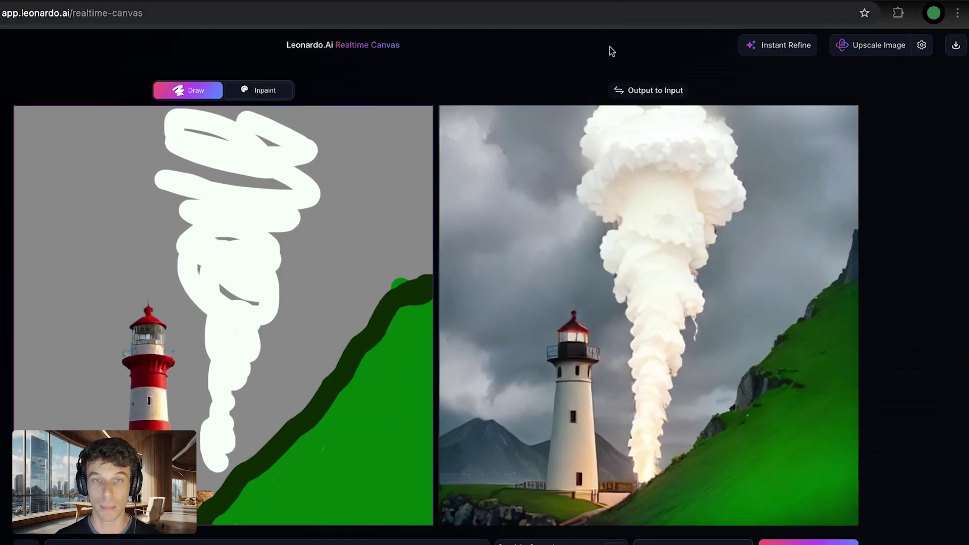
Step: Instant-refine the lighthouse-and-cyclone output, download it and upscale it
{"action": "left_click", "coordinate": [784, 46]}
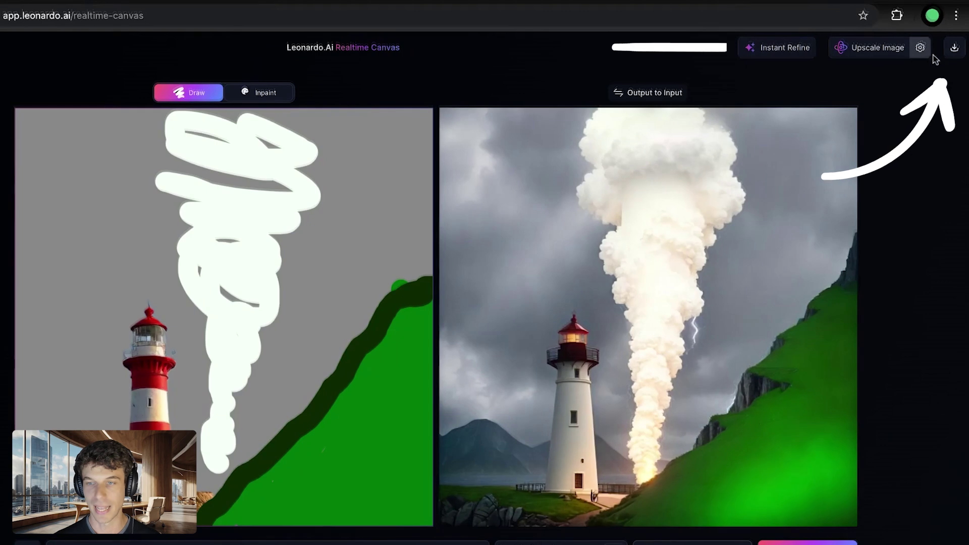
{"action": "left_click", "coordinate": [953, 49]}
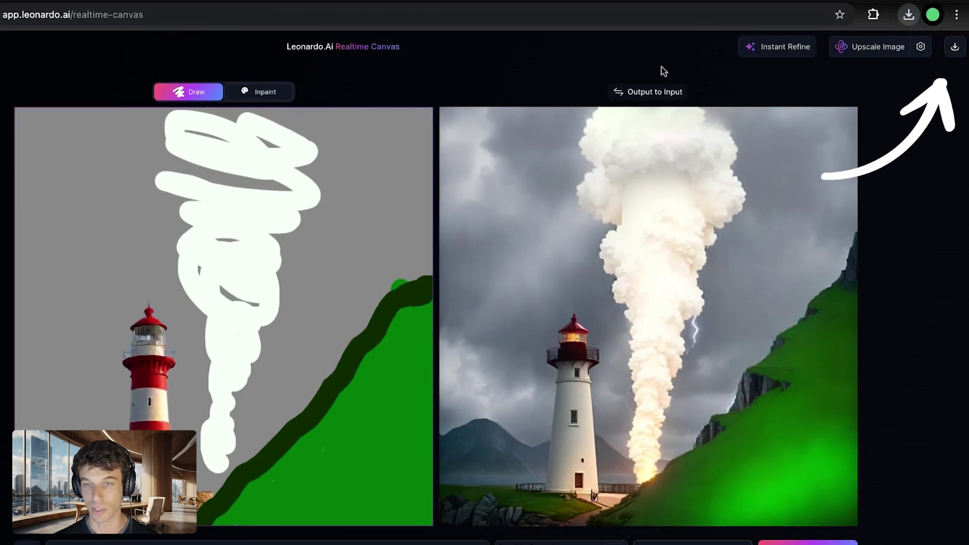
{"action": "left_click", "coordinate": [859, 47]}
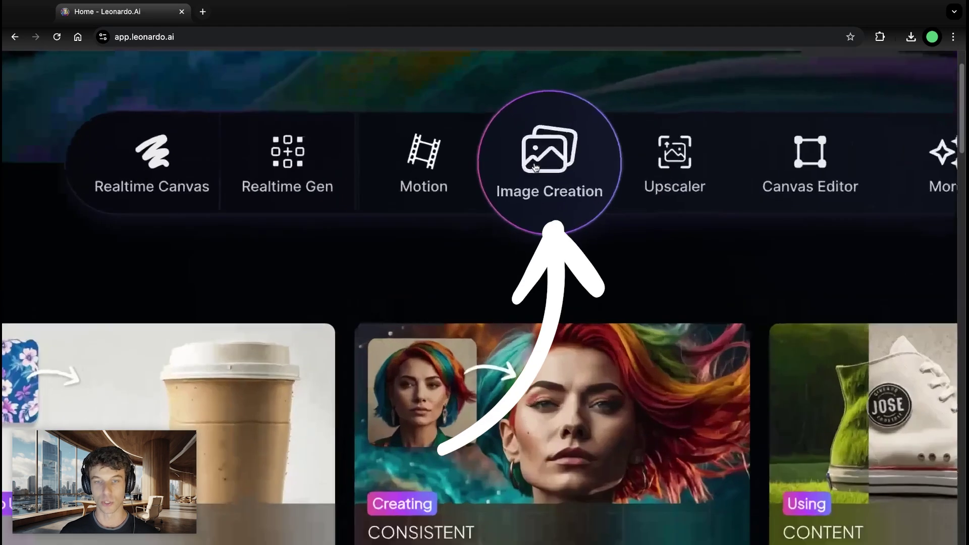
Step: Open Image Creation and choose the Cinematic Kino preset in place of Leonardo Phoenix
{"action": "left_click", "coordinate": [536, 168]}
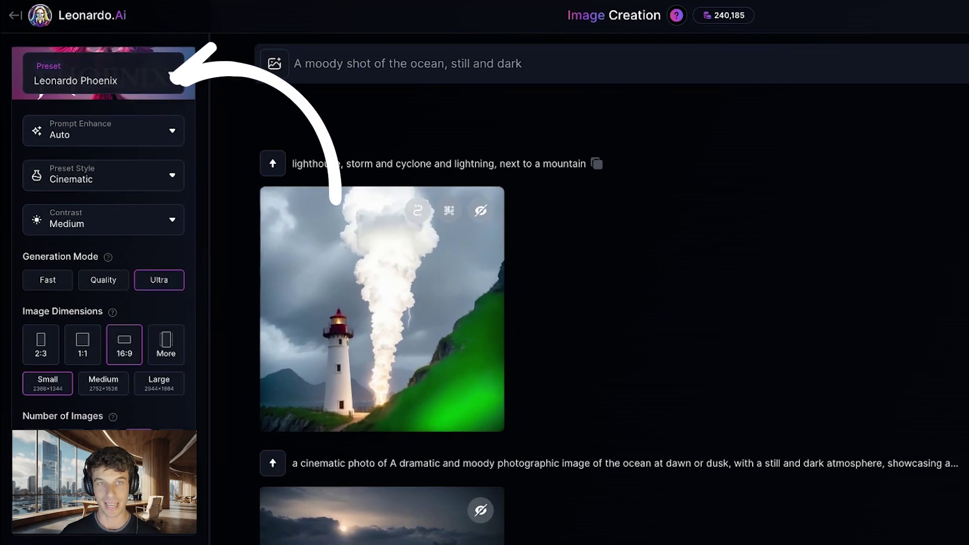
{"action": "left_click", "coordinate": [74, 103]}
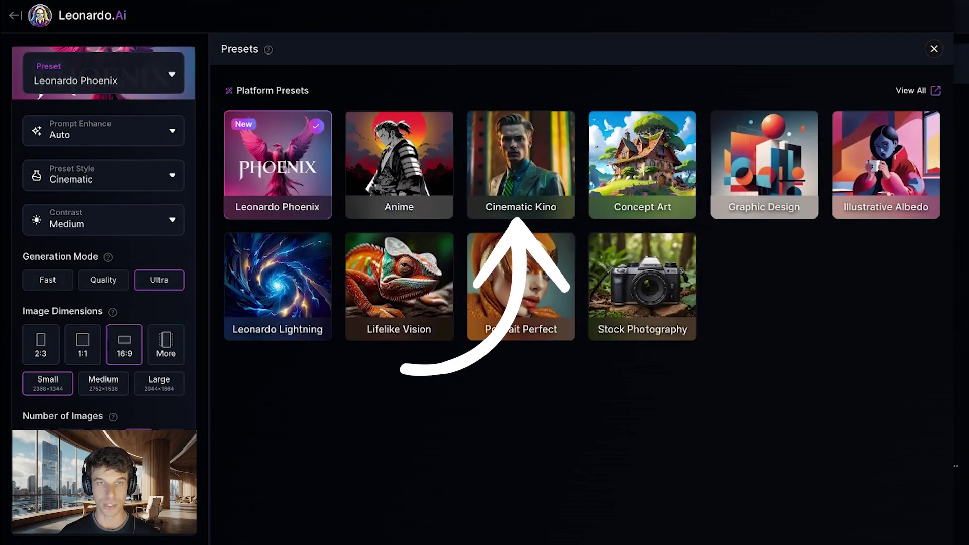
{"action": "mouse_move", "coordinate": [516, 162]}
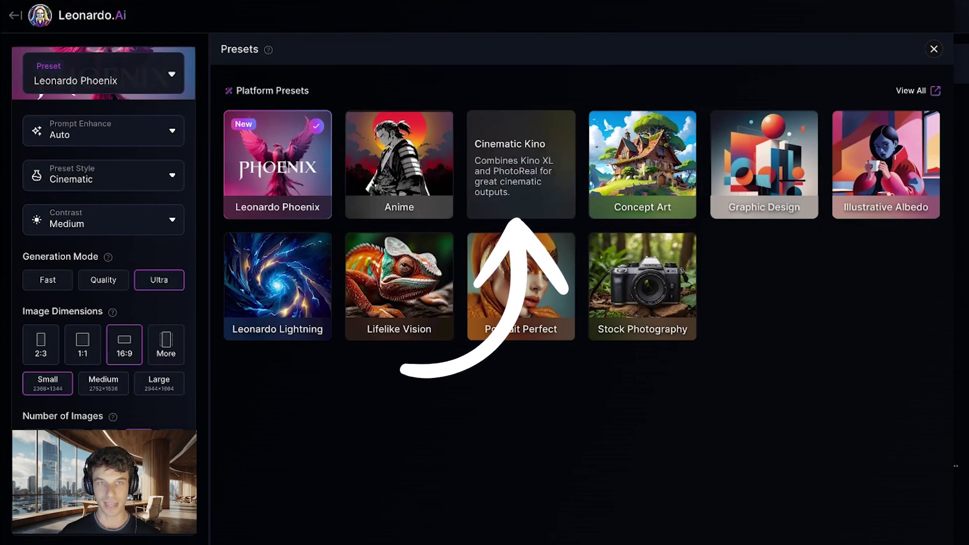
{"action": "left_click", "coordinate": [516, 162]}
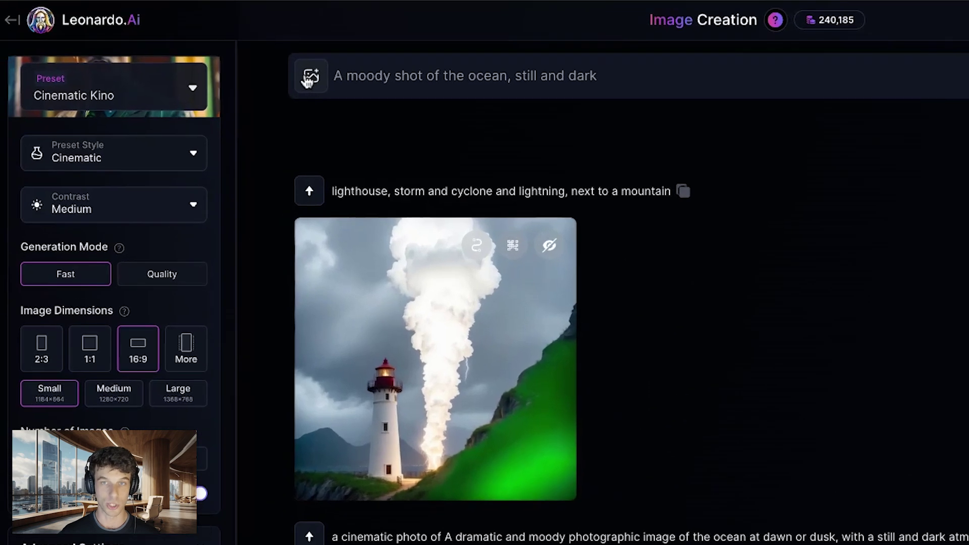
Step: Attach the lighthouse-and-cyclone render from Your Generations as a Mid-strength content reference
{"action": "left_click", "coordinate": [202, 95]}
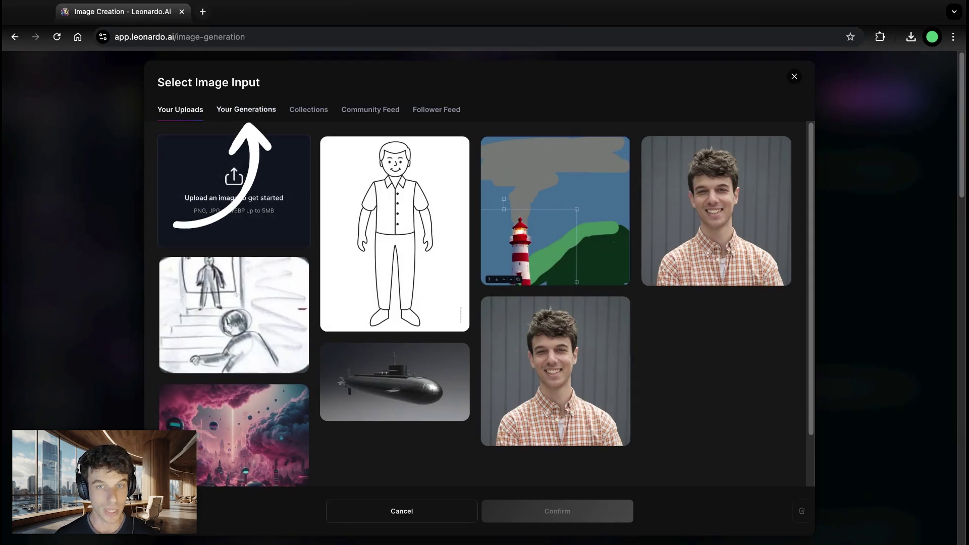
{"action": "left_click", "coordinate": [246, 109]}
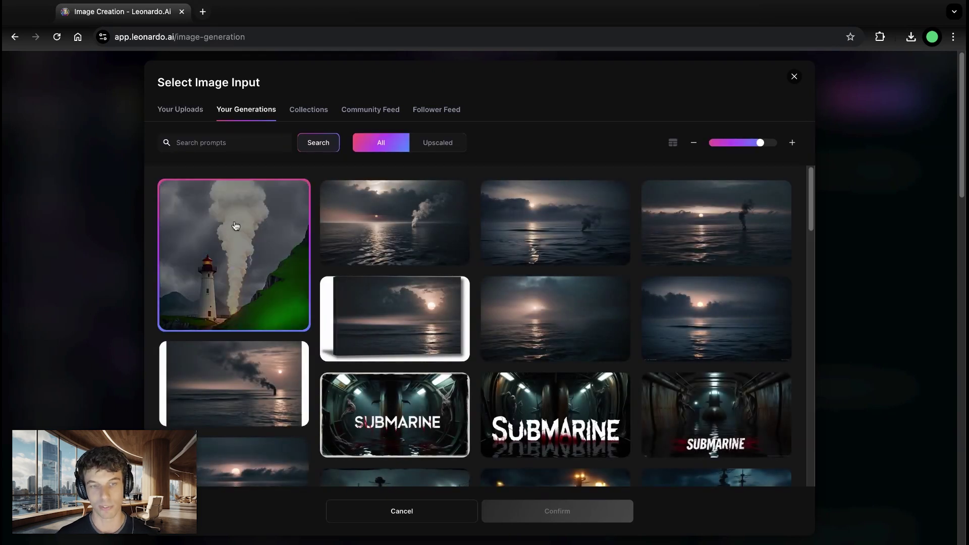
{"action": "left_click", "coordinate": [236, 226]}
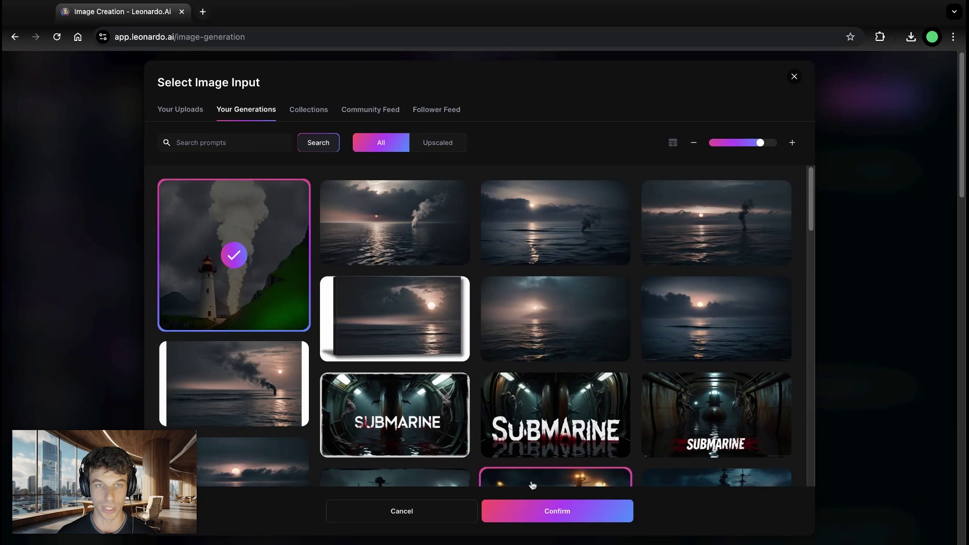
{"action": "left_click", "coordinate": [552, 510]}
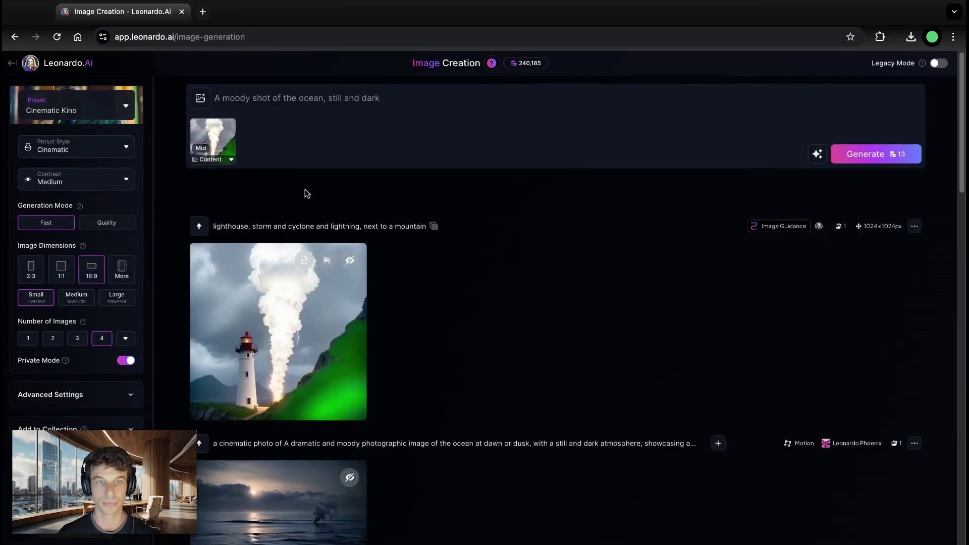
{"action": "left_click", "coordinate": [219, 139]}
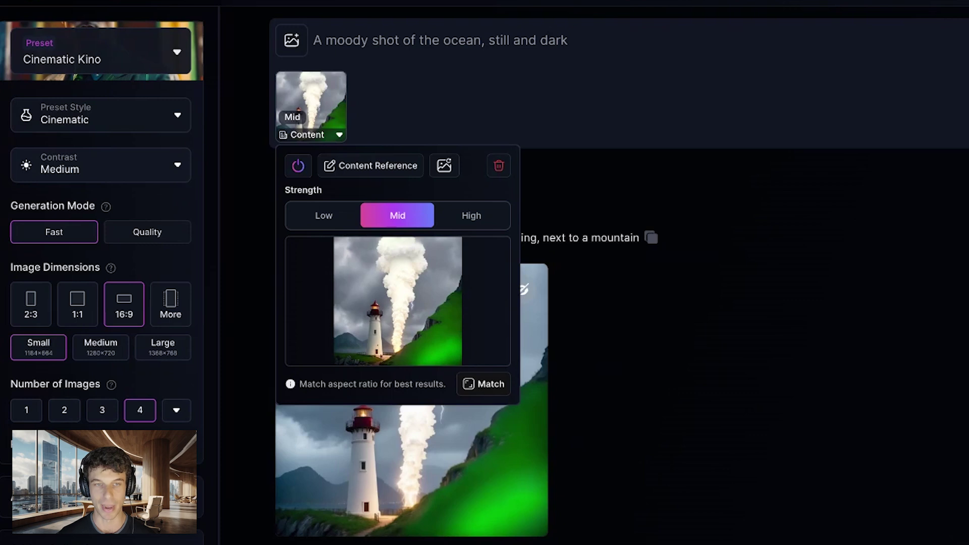
{"action": "left_click", "coordinate": [604, 246]}
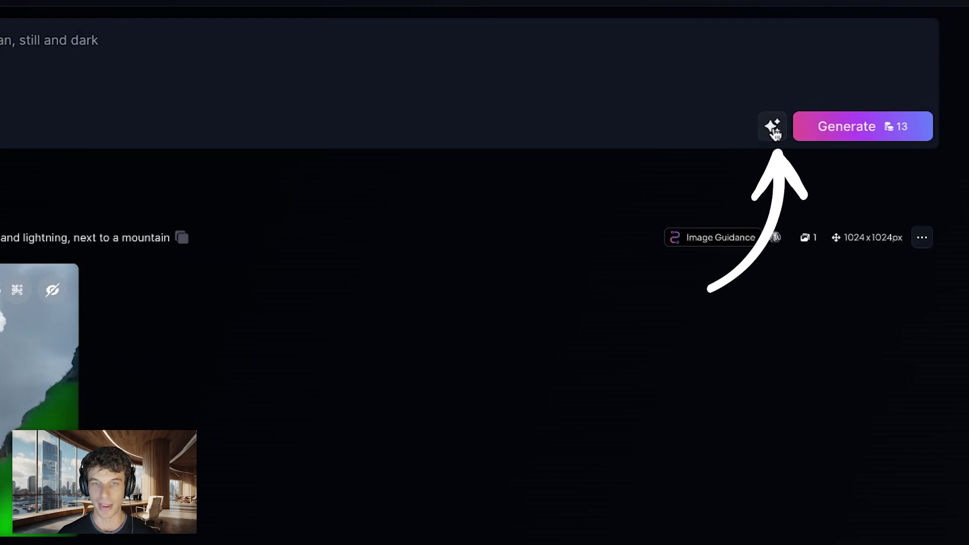
Step: Use Describe with AI on the lighthouse generation to write a prompt from it
{"action": "left_click", "coordinate": [774, 129]}
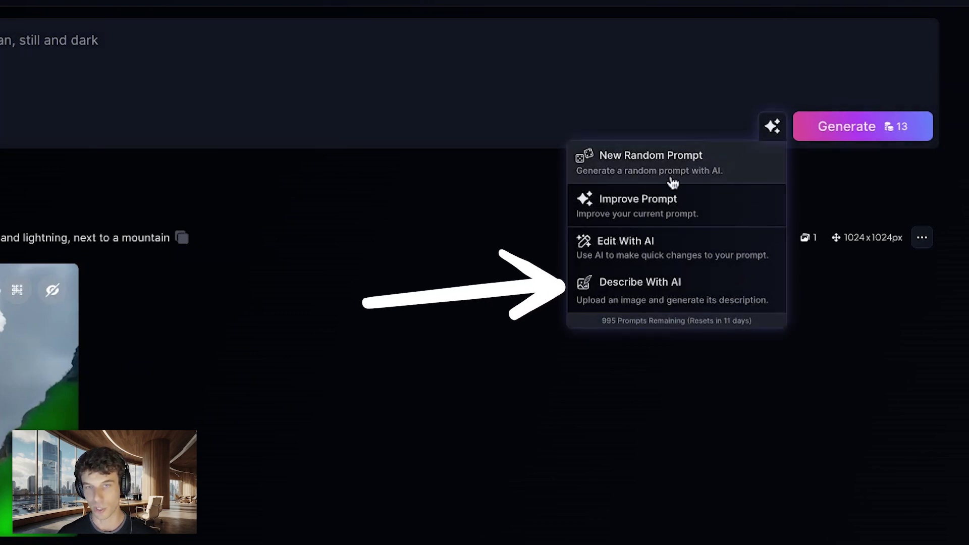
{"action": "left_click", "coordinate": [607, 297]}
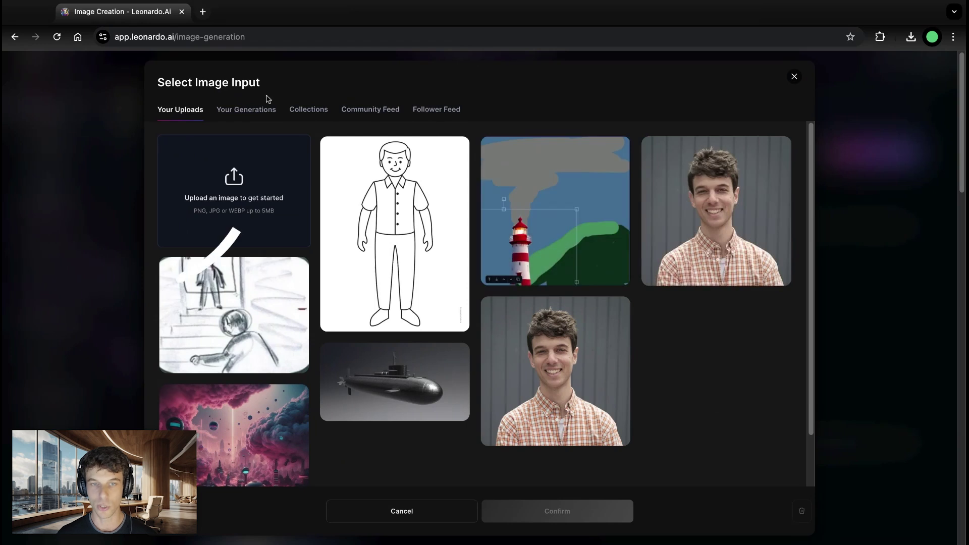
{"action": "left_click", "coordinate": [246, 109]}
{"action": "left_click", "coordinate": [234, 255]}
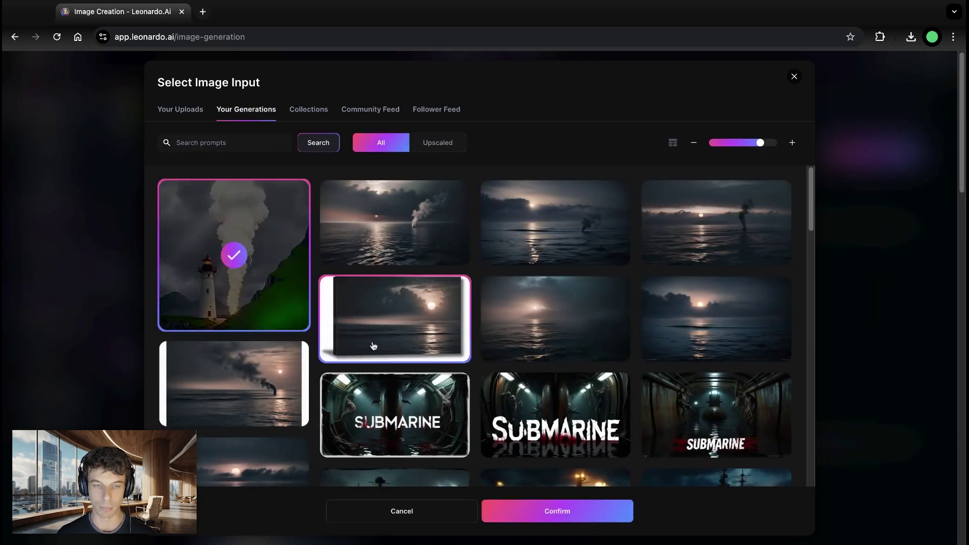
{"action": "left_click", "coordinate": [532, 512]}
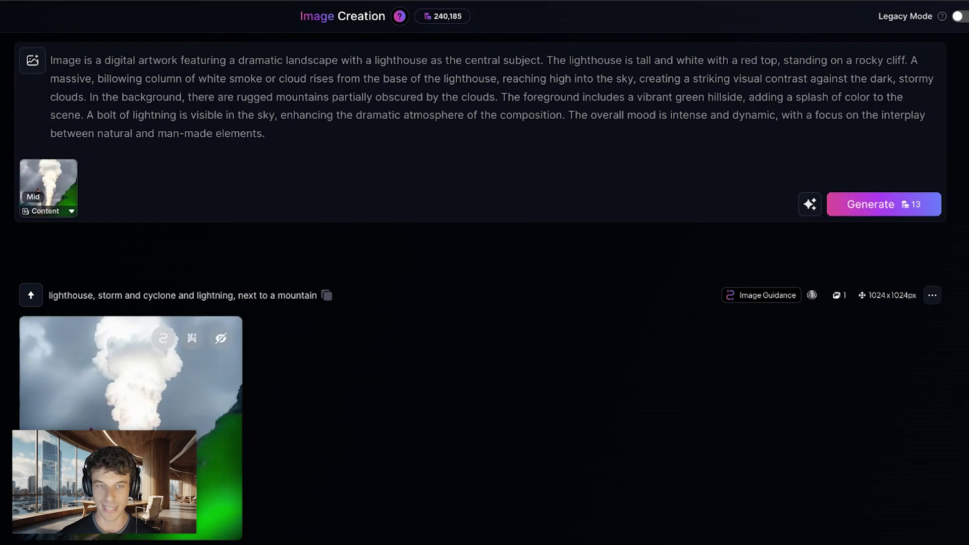
Step: Replace the prompt's opening phrase with 'Cinematic image' and generate four new images
{"action": "left_click", "coordinate": [177, 62]}
{"action": "key", "text": "shift+Home"}
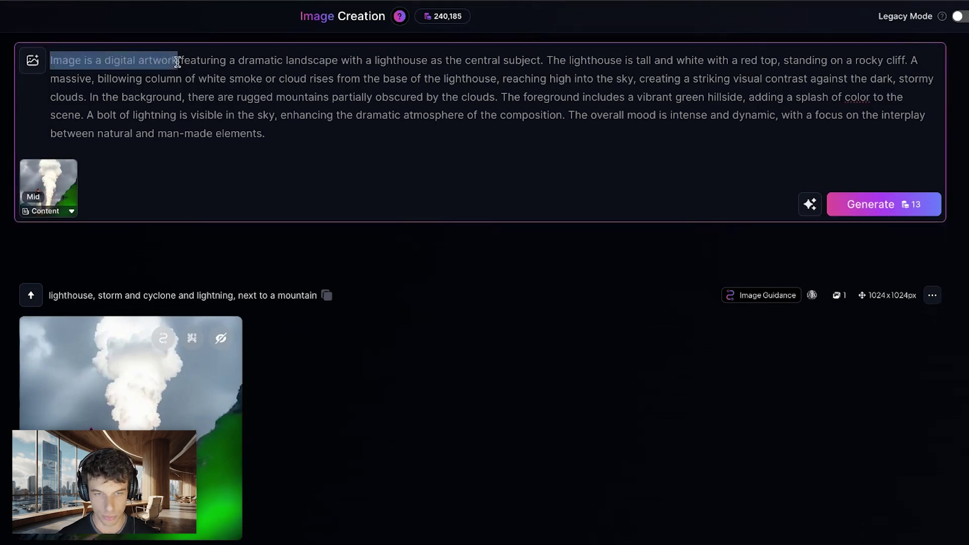
{"action": "type", "text": "C"}
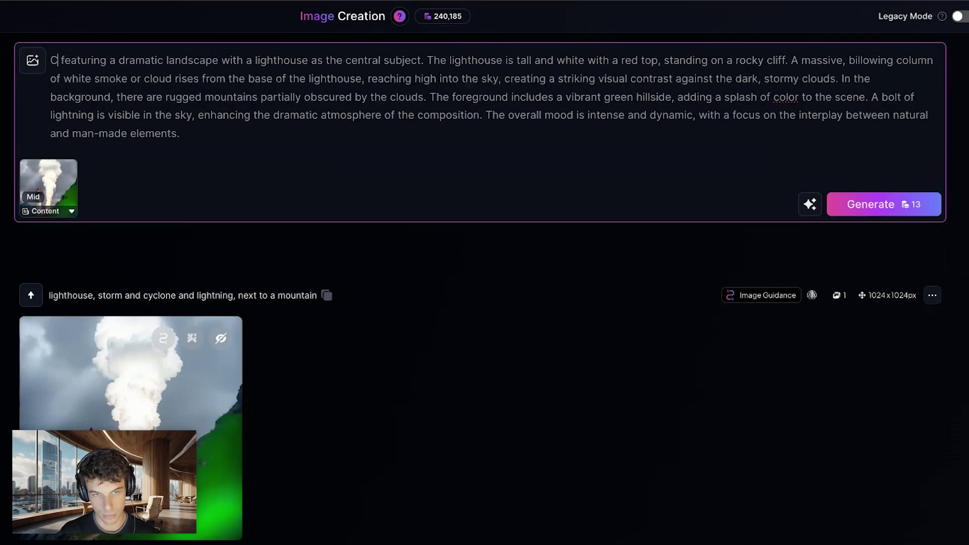
{"action": "type", "text": "inematic image"}
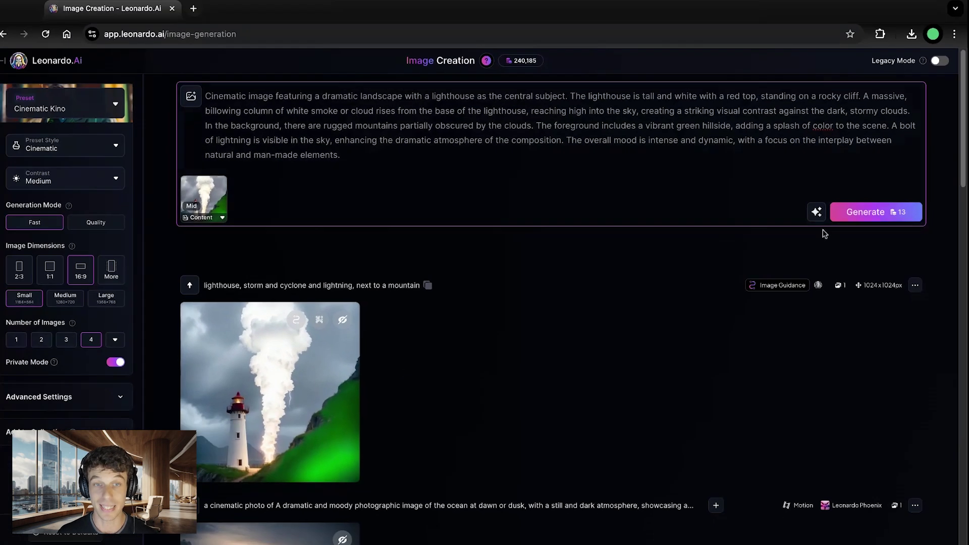
{"action": "left_click", "coordinate": [862, 207]}
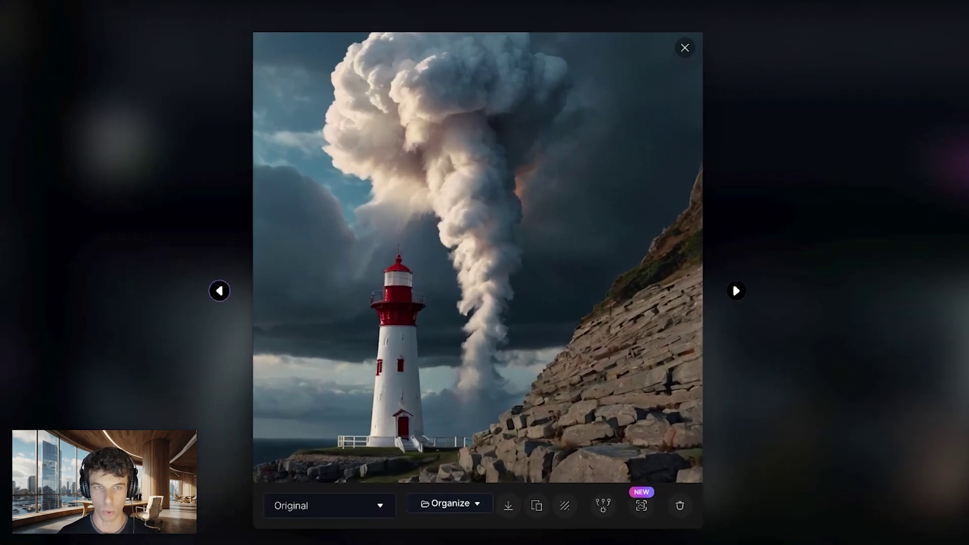
Step: Step through the remaining cinematic lighthouse results in the lightbox with the Left arrow
{"action": "key", "text": "Left"}
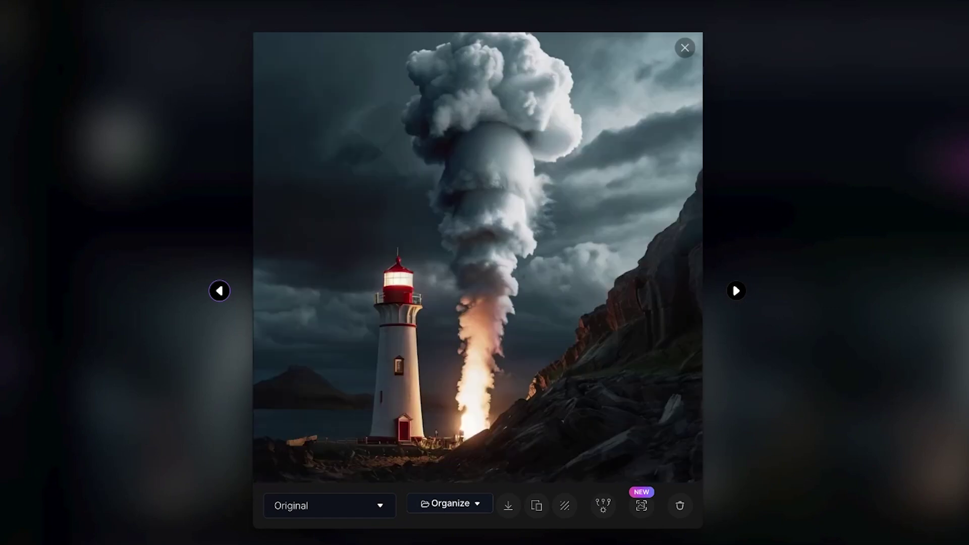
{"action": "key", "text": "Left"}
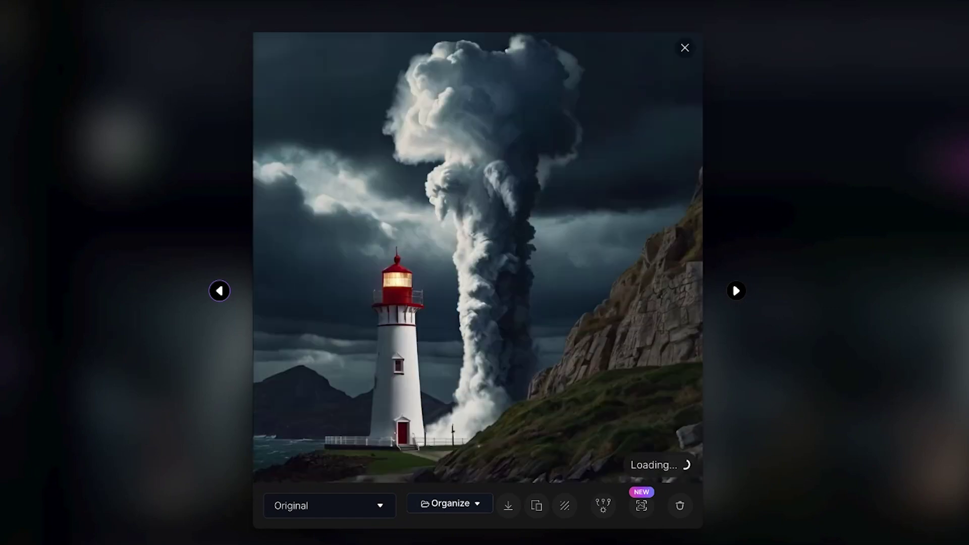
{"action": "key", "text": "Left"}
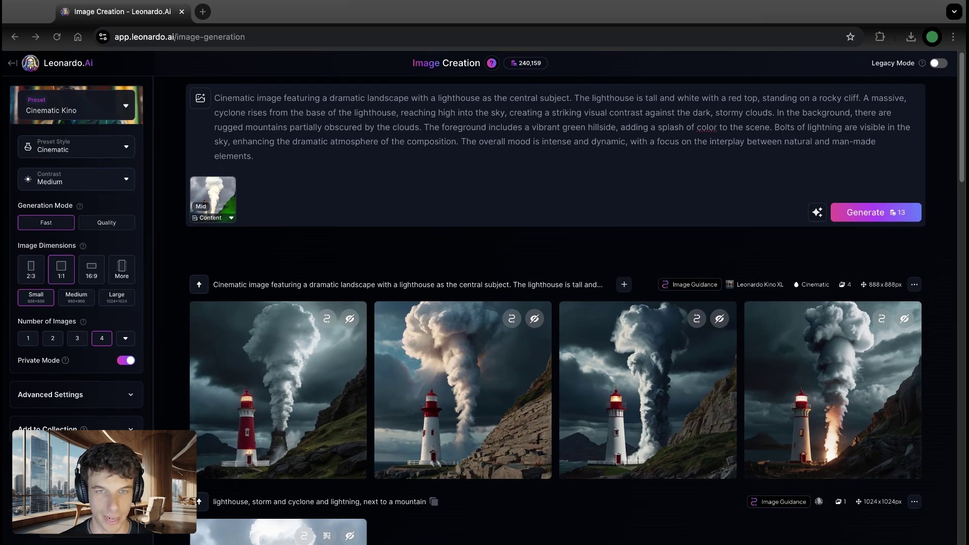
Step: Attach the Abstract Line Art element at strength 1.00 beside the Mid content reference
{"action": "left_click", "coordinate": [200, 99]}
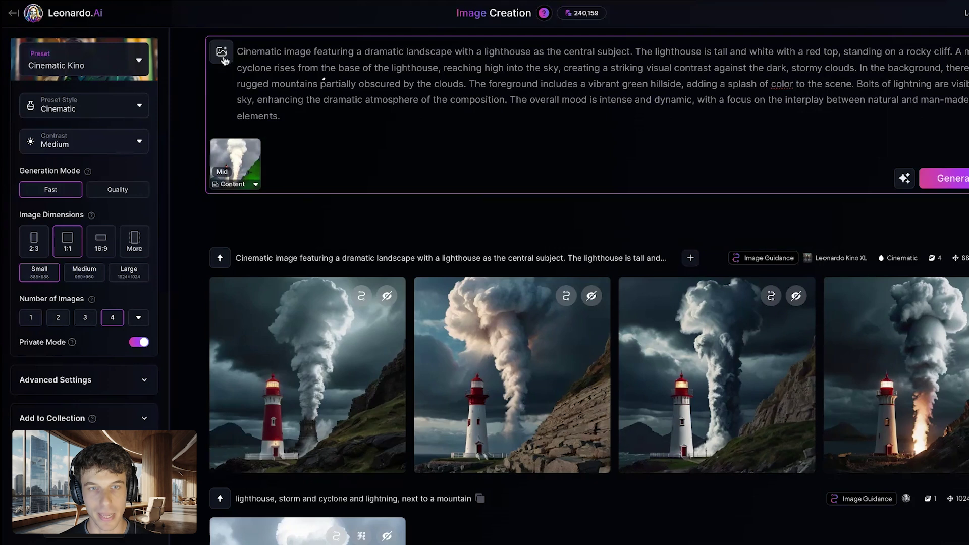
{"action": "left_click", "coordinate": [224, 59]}
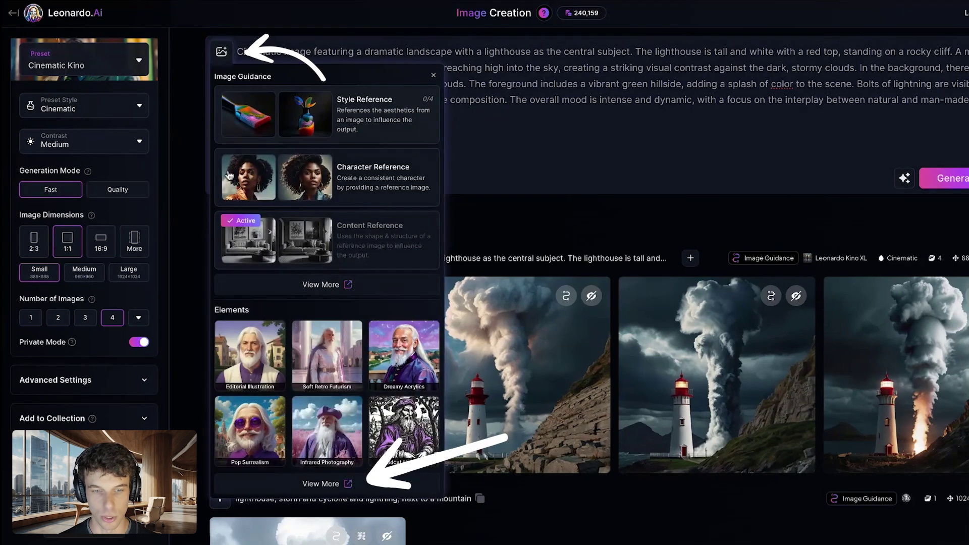
{"action": "left_click", "coordinate": [308, 489]}
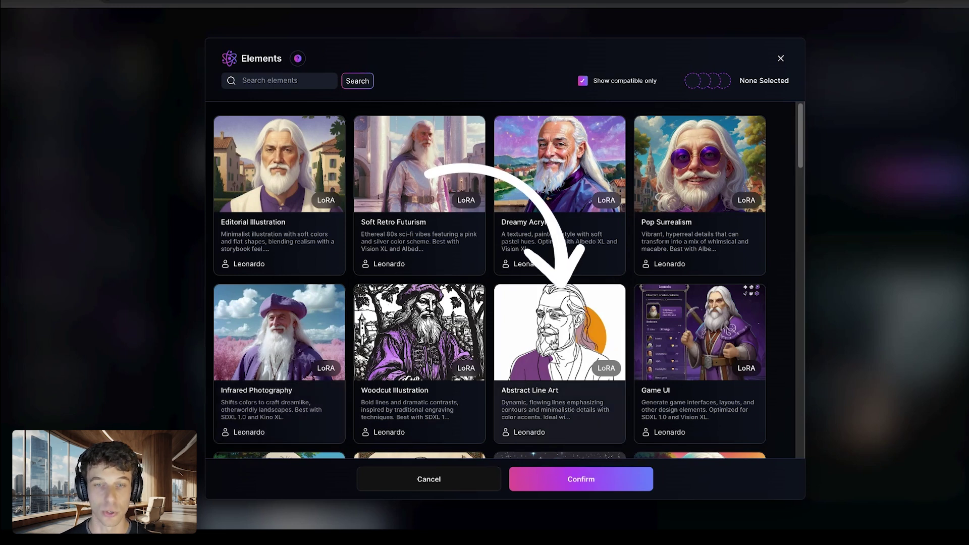
{"action": "left_click", "coordinate": [559, 334]}
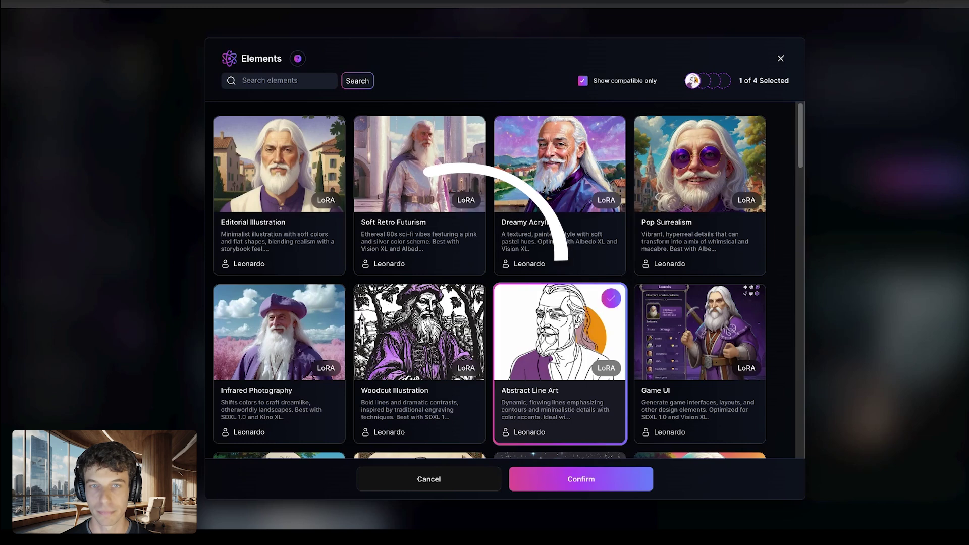
{"action": "left_click", "coordinate": [581, 479]}
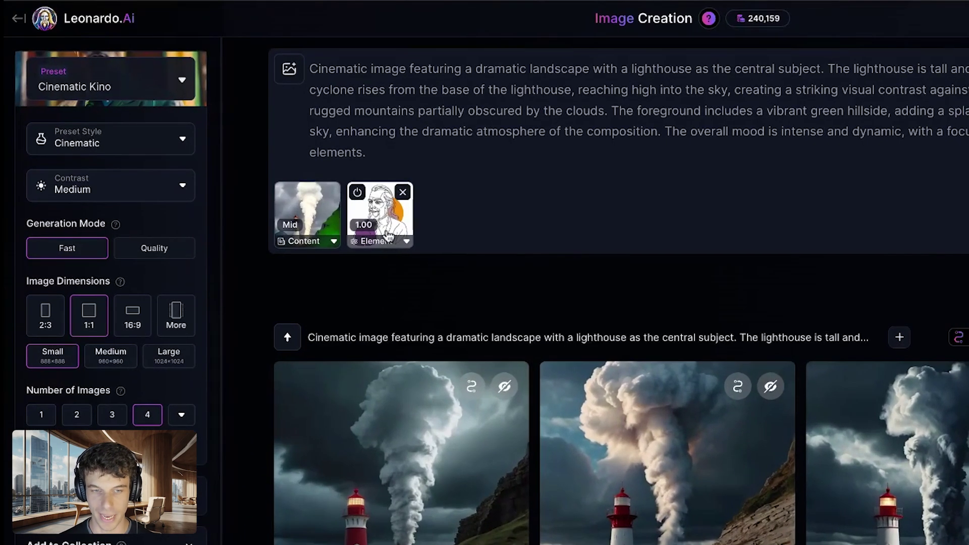
Step: Raise the Abstract Line Art element's strength to 1.20
{"action": "left_click", "coordinate": [268, 215]}
{"action": "left_click_drag", "start_coordinate": [479, 312], "coordinate": [487, 318]}
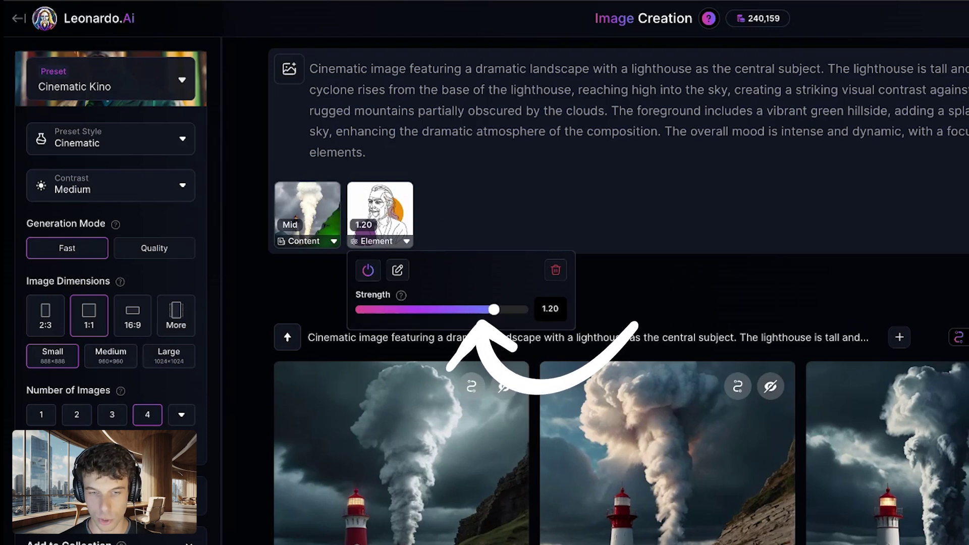
{"action": "left_click", "coordinate": [545, 264]}
Step: Replace 'Cinematic image' with 'Hand drawn image' in the prompt and generate
{"action": "left_click", "coordinate": [413, 68]}
{"action": "key", "text": "shift+Left"}
{"action": "key", "text": "shift+Left"}
{"action": "key", "text": "shift+Left"}
{"action": "key", "text": "shift+Left"}
{"action": "key", "text": "shift+Left"}
{"action": "key", "text": "shift+Left"}
{"action": "key", "text": "shift+Left"}
{"action": "key", "text": "shift+Left"}
{"action": "key", "text": "shift+Left"}
{"action": "key", "text": "shift+Left"}
{"action": "key", "text": "shift+Left"}
{"action": "key", "text": "shift+Left"}
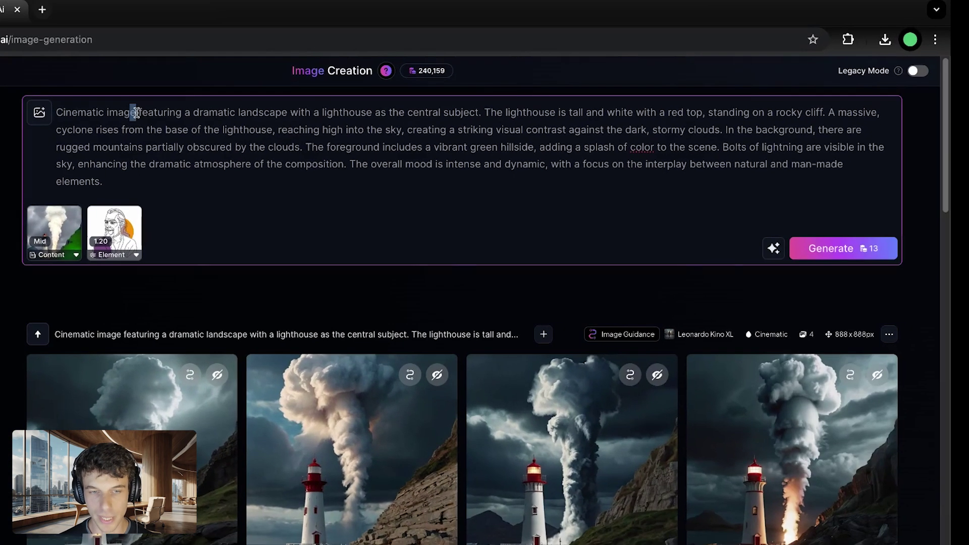
{"action": "key", "text": "shift+Left"}
{"action": "key", "text": "shift+Left"}
{"action": "key", "text": "shift+Left"}
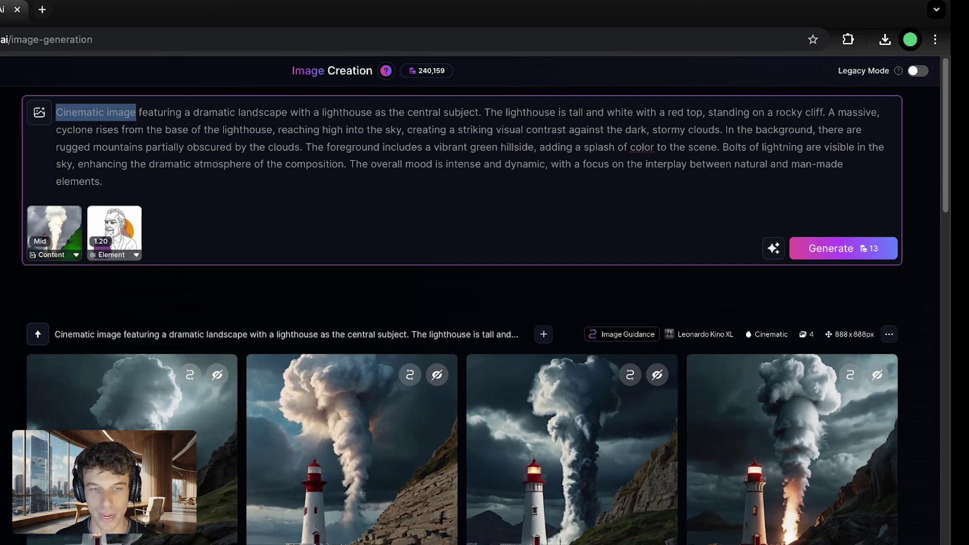
{"action": "type", "text": "Hand drawn image"}
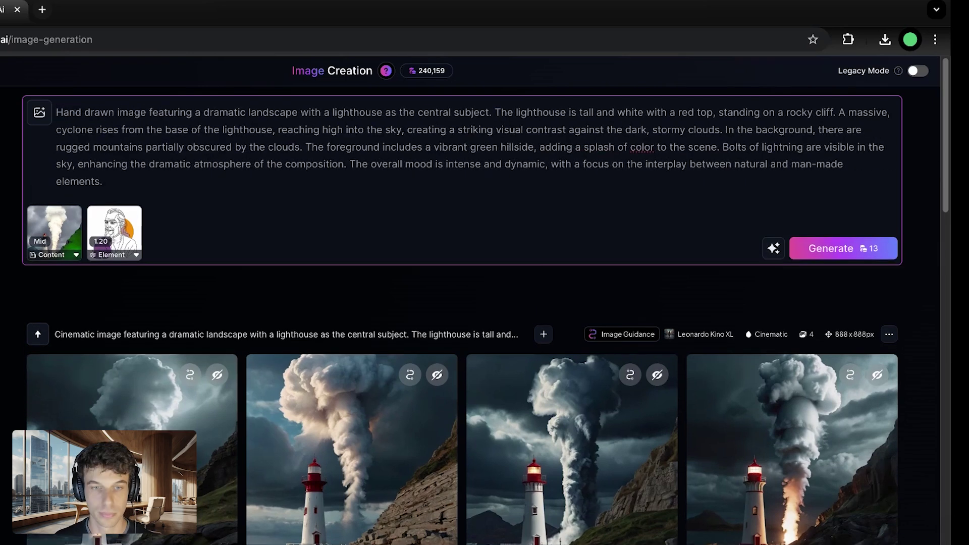
{"action": "left_click", "coordinate": [843, 249]}
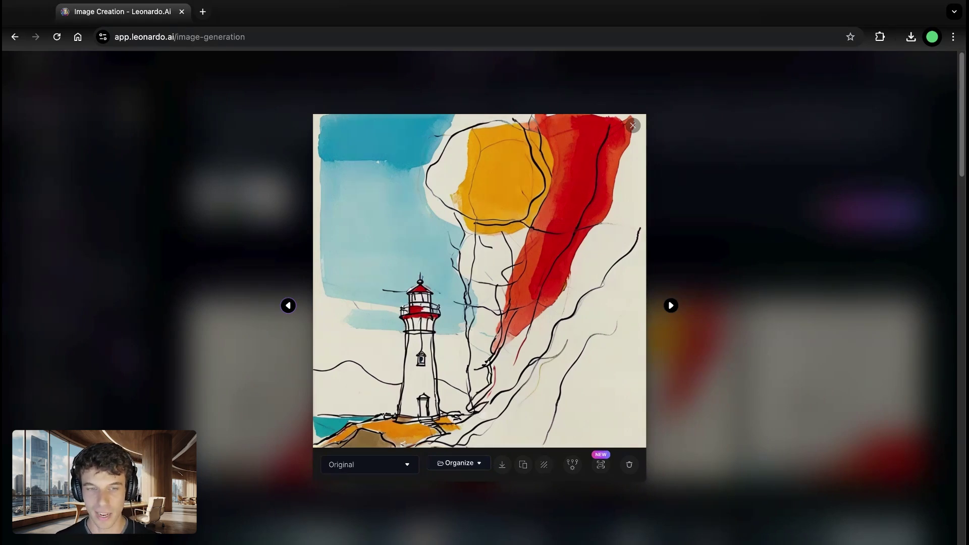
Step: Swap the Abstract Line Art element for Soft Retro Futurism, confirming its 0.80 strength
{"action": "left_click", "coordinate": [201, 199]}
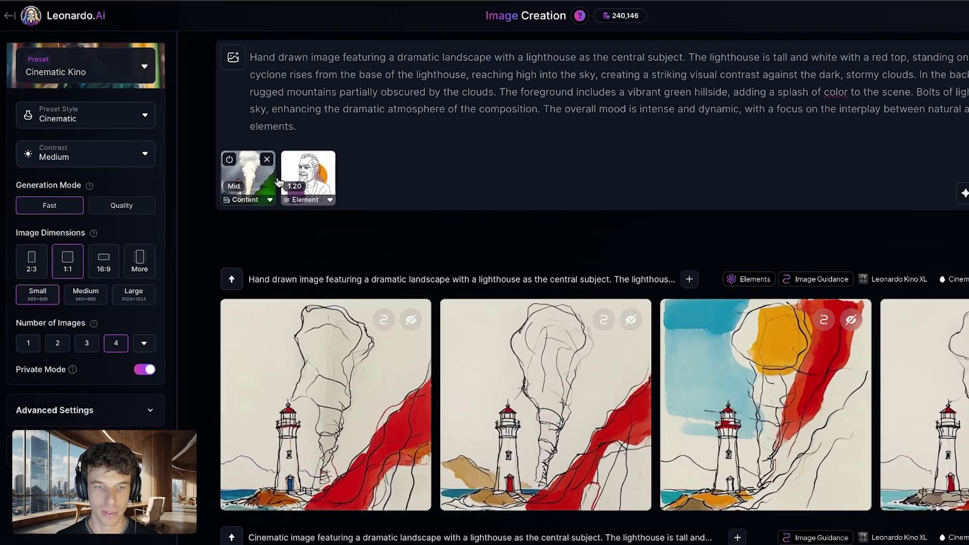
{"action": "left_click", "coordinate": [329, 158]}
{"action": "left_click", "coordinate": [234, 55]}
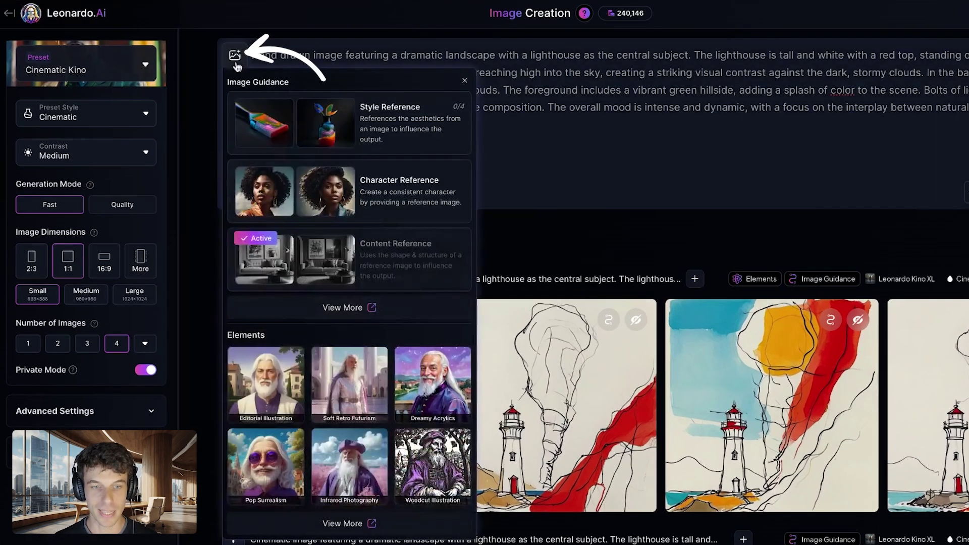
{"action": "left_click", "coordinate": [350, 394]}
{"action": "key", "text": "Escape"}
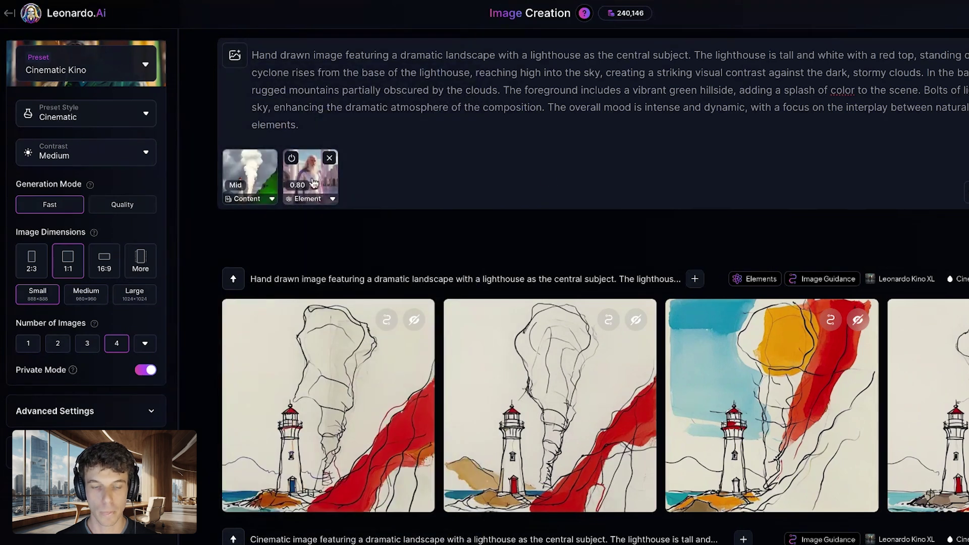
{"action": "left_click", "coordinate": [311, 179]}
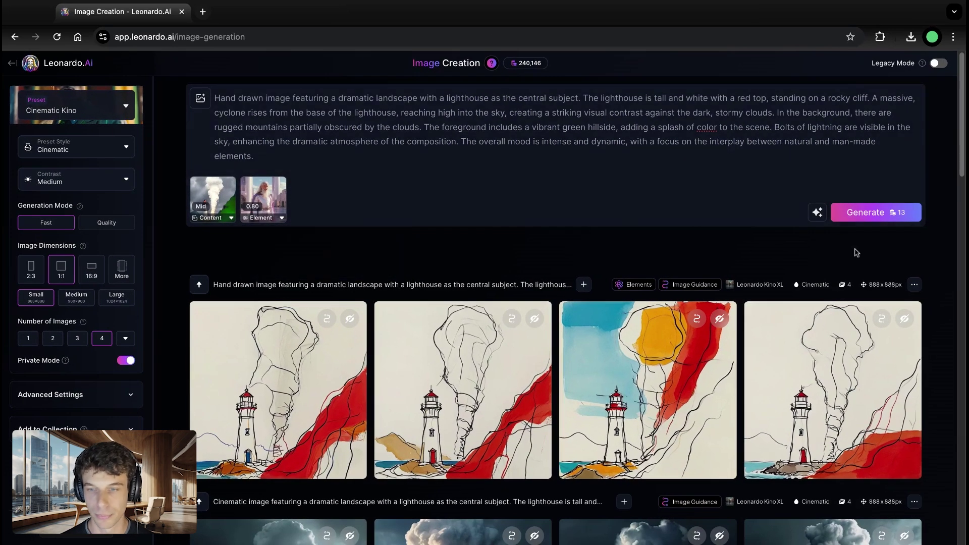
Step: Generate the lighthouse scene with the Soft Retro Futurism element applied
{"action": "left_click", "coordinate": [866, 212]}
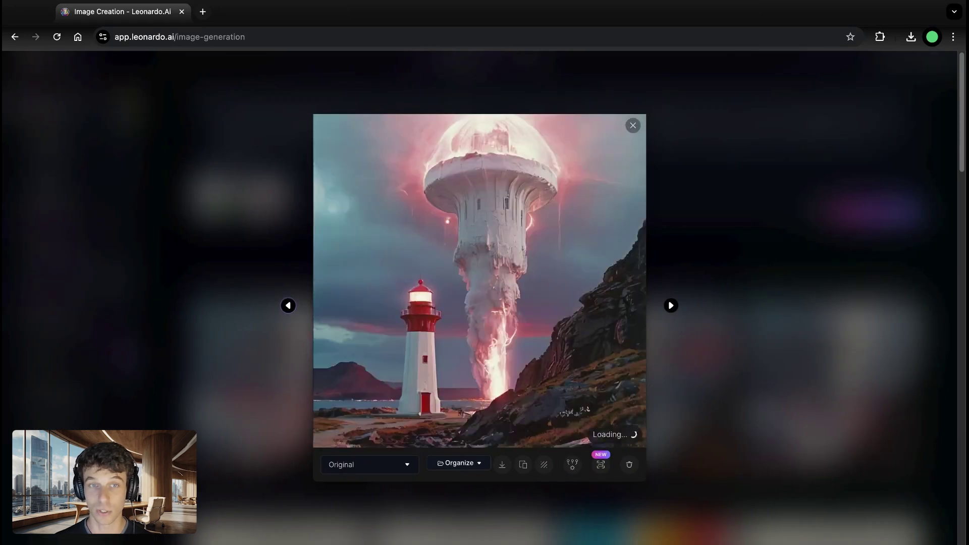